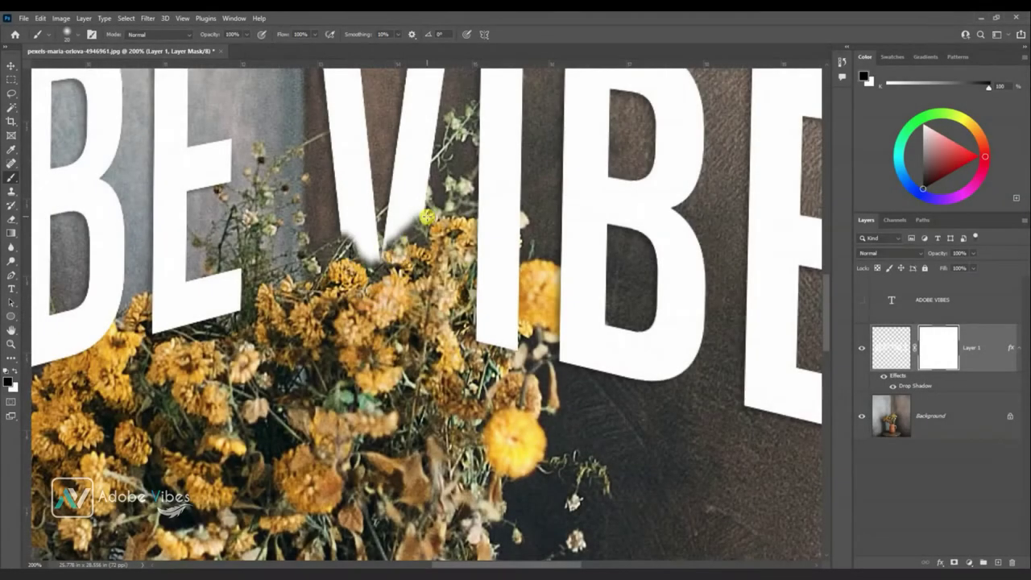
# Step: Mask flowers in front of V and I, and add a Kodak 5205 Fuji 3510 Color Lookup
pyautogui.moveTo(482, 280); pyautogui.dragTo(519, 346)
pyautogui.moveTo(555, 274); pyautogui.dragTo(576, 342)
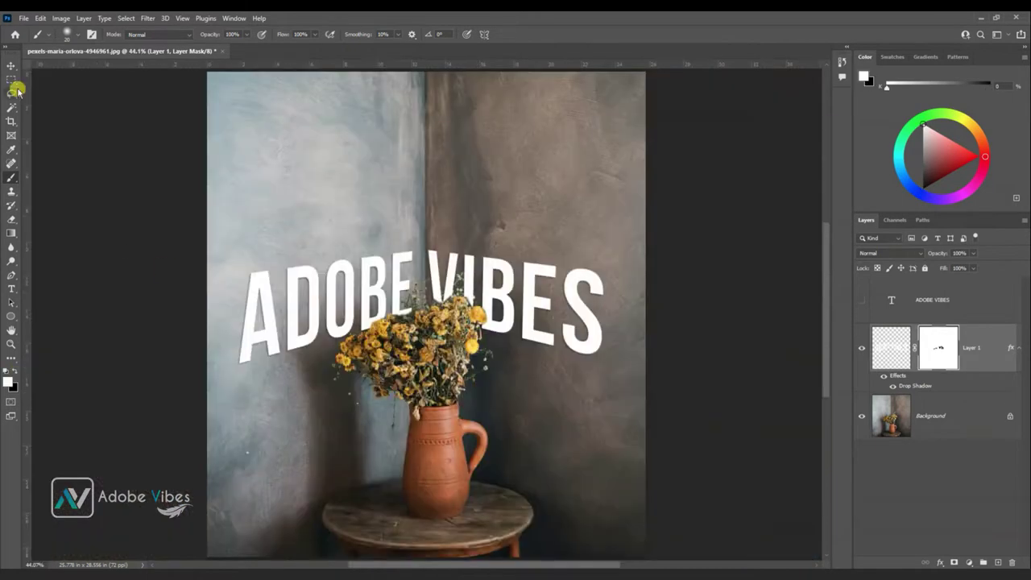
pyautogui.click(926, 416)
pyautogui.click(968, 562)
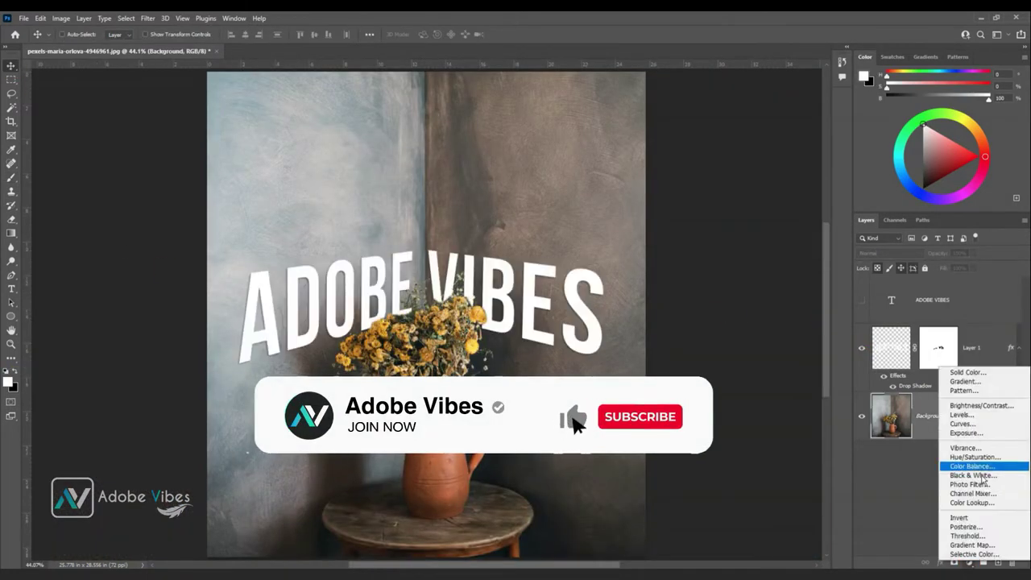
pyautogui.click(946, 490)
pyautogui.press('Down')
pyautogui.press('Down')
pyautogui.press('Down')
pyautogui.press('Down')
pyautogui.press('Down')
pyautogui.press('Down')
pyautogui.press('Down')
pyautogui.press('Down')
pyautogui.press('Down')
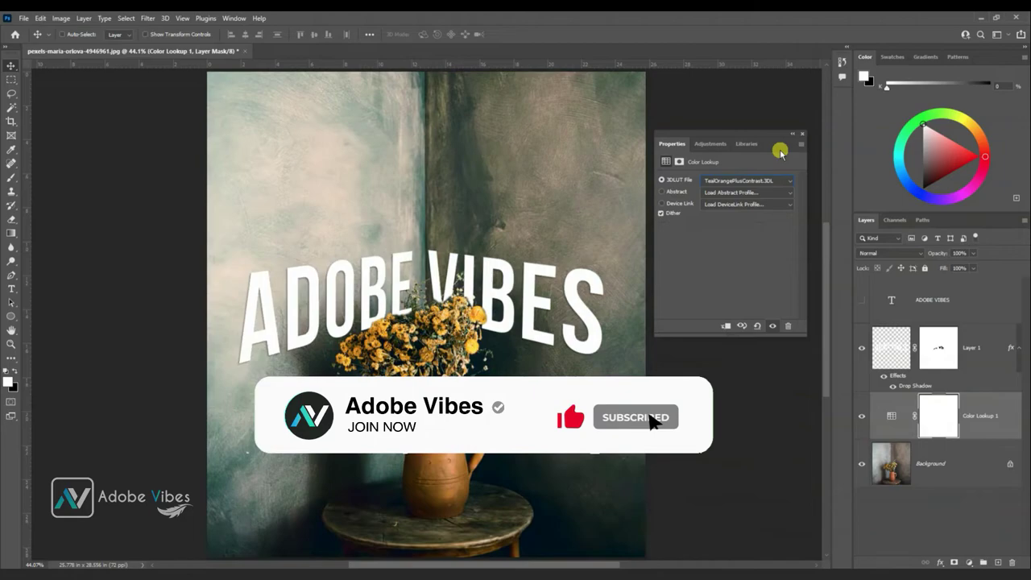
pyautogui.press('Down')
pyautogui.press('Down')
pyautogui.press('Down')
# Step: Fade Layer 1 down to 58% opacity
pyautogui.click(972, 253)
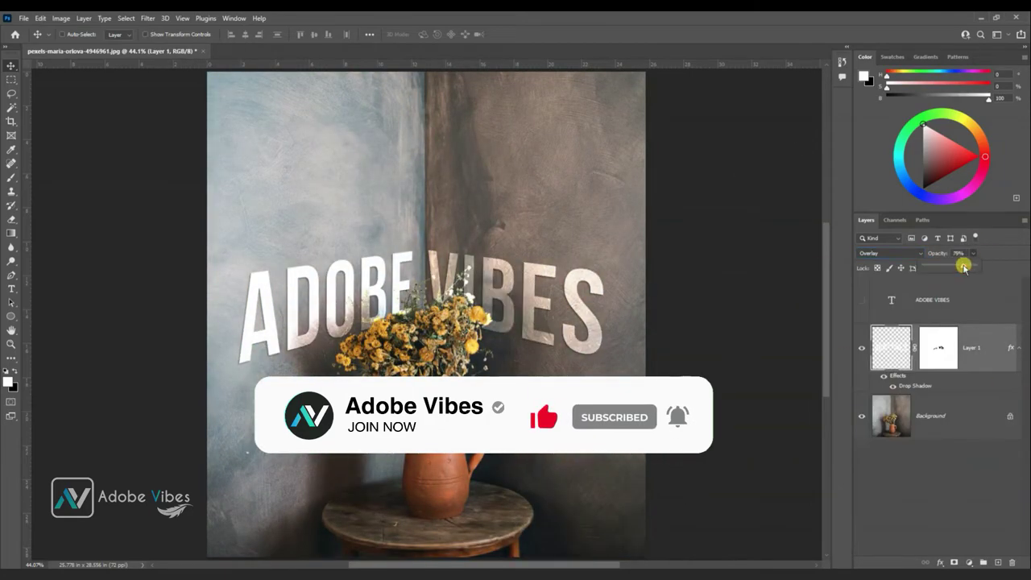
pyautogui.moveTo(971, 268); pyautogui.dragTo(955, 265)
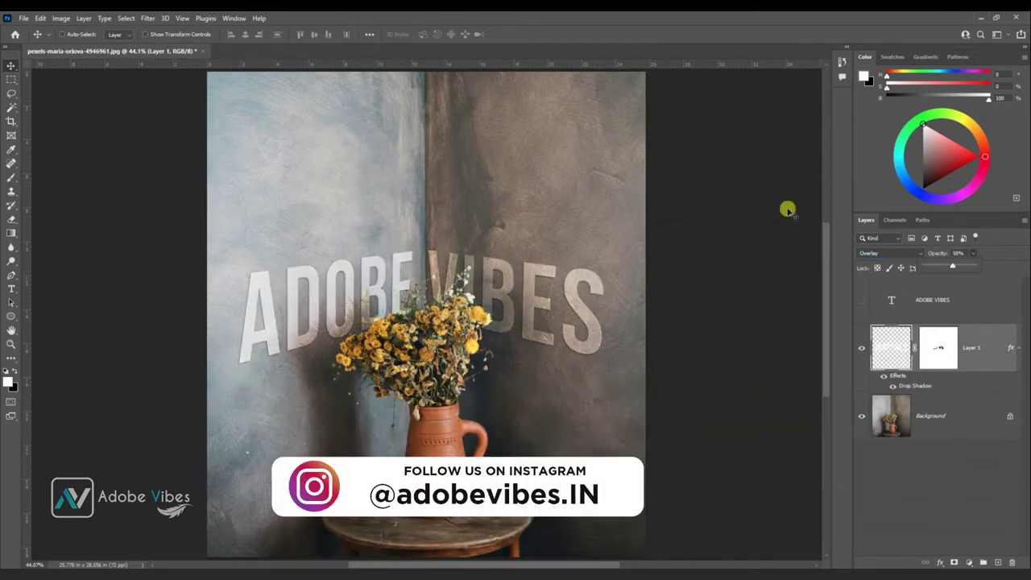
pyautogui.hotkey('ctrl', '+')
pyautogui.hotkey('ctrl', '+')
pyautogui.hotkey('ctrl', '+')
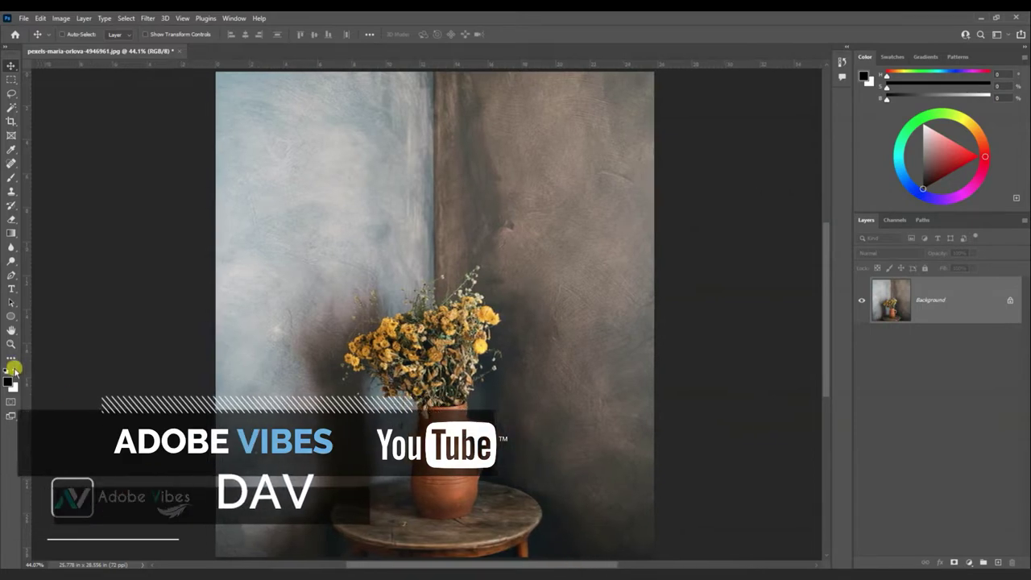
# Step: Type white ADOBE VIBES text on the left wall
pyautogui.click(13, 371)
pyautogui.click(347, 244)
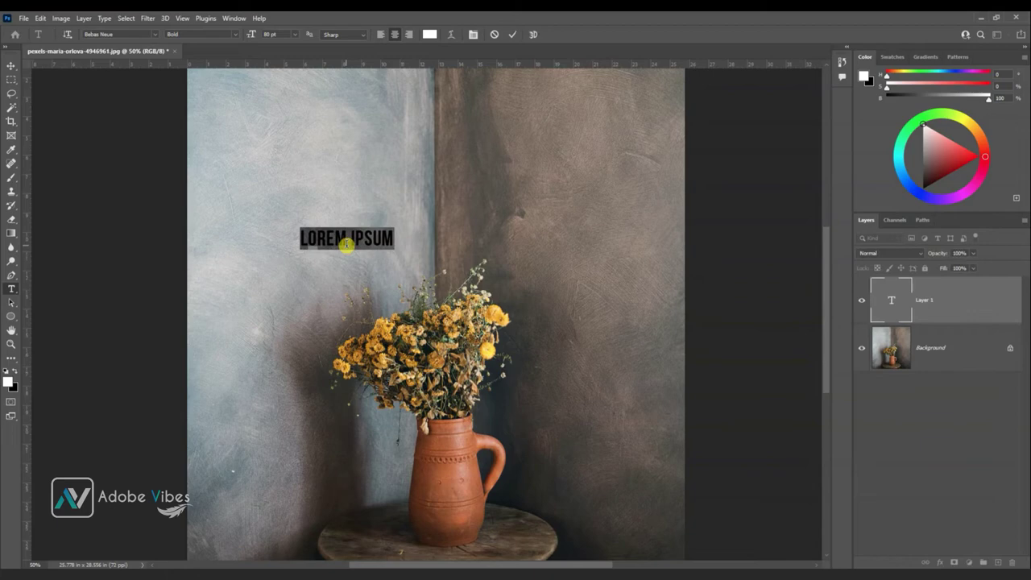
pyautogui.press('BackSpace')
pyautogui.write('ADOBE')
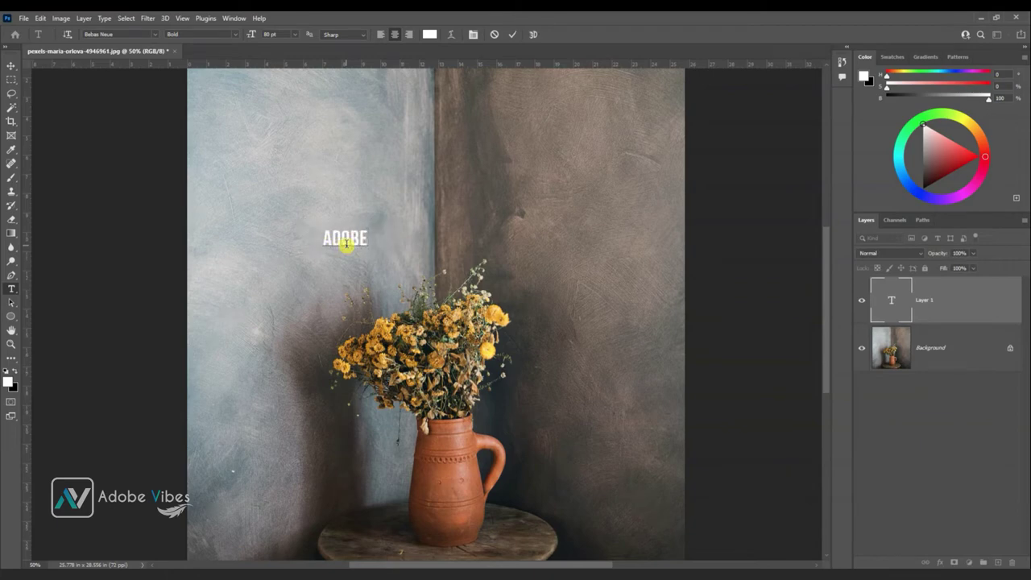
pyautogui.write(' VIBES')
pyautogui.click(510, 35)
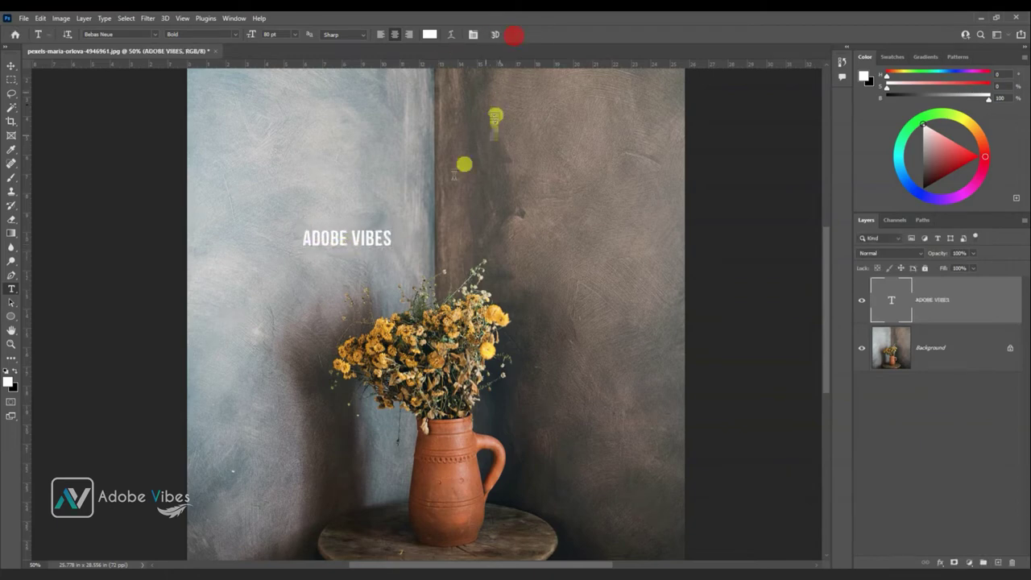
# Step: Move and scale the ADOBE VIBES text to span the wall corner above the flowers
pyautogui.click(11, 65)
pyautogui.moveTo(344, 241); pyautogui.dragTo(665, 310)
pyautogui.hotkey('ctrl', 't')
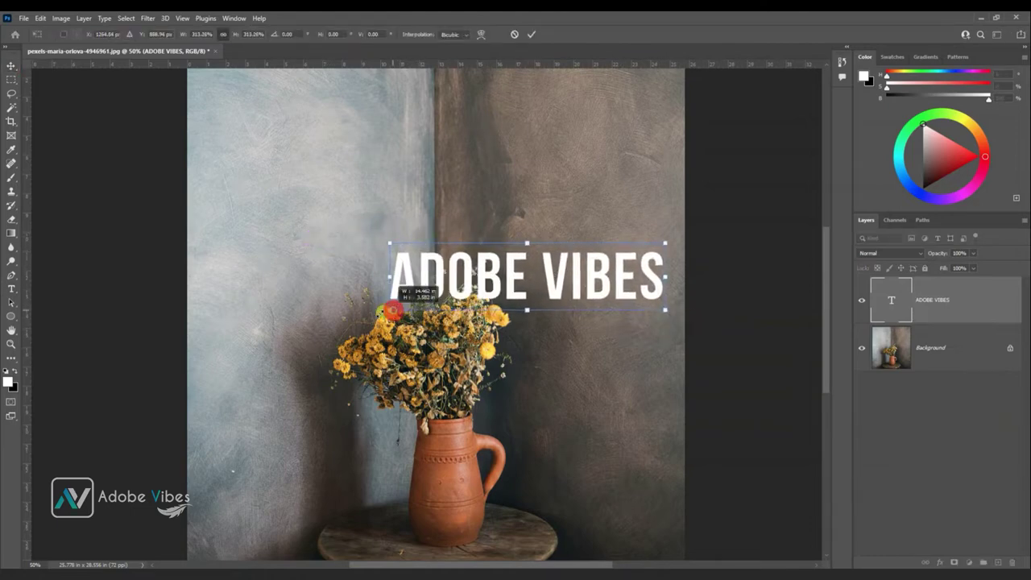
pyautogui.moveTo(391, 309); pyautogui.dragTo(198, 357)
pyautogui.moveTo(402, 298); pyautogui.dragTo(413, 276)
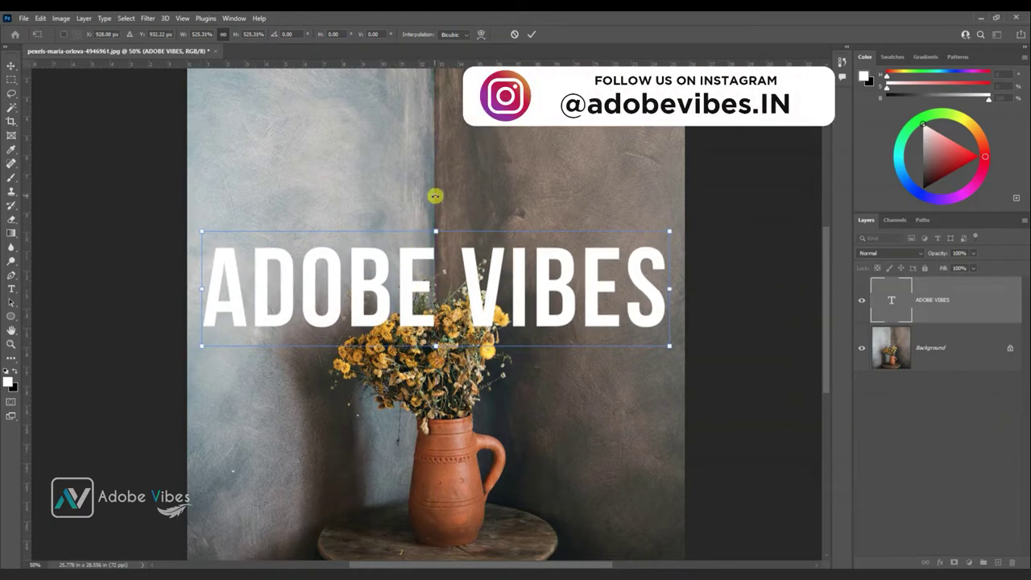
pyautogui.click(531, 34)
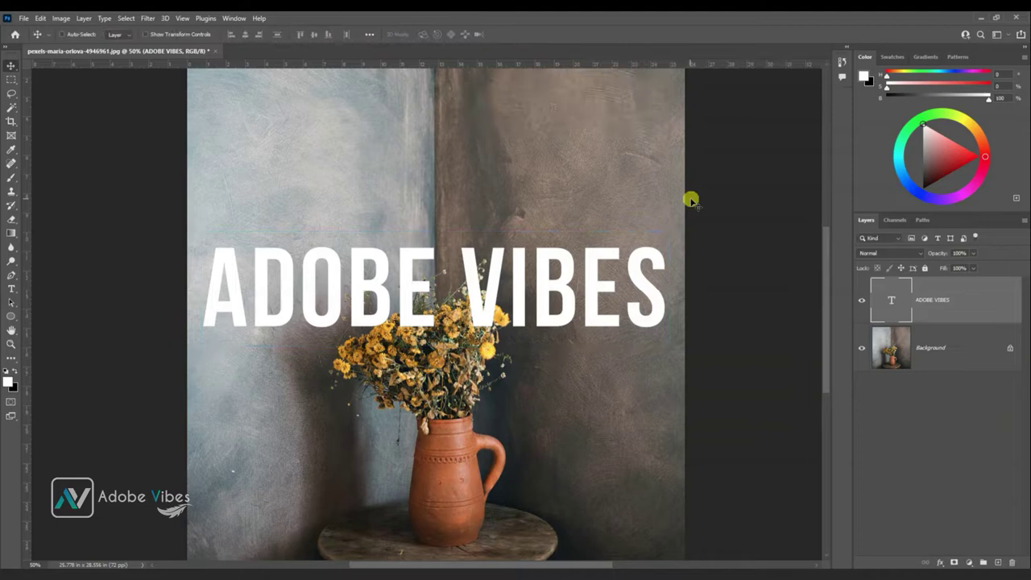
# Step: Load the ADOBE VIBES letters as a pixel selection
pyautogui.keyDown('ctrl'); pyautogui.click(881, 301); pyautogui.keyUp('ctrl')
pyautogui.rightClick(889, 303)
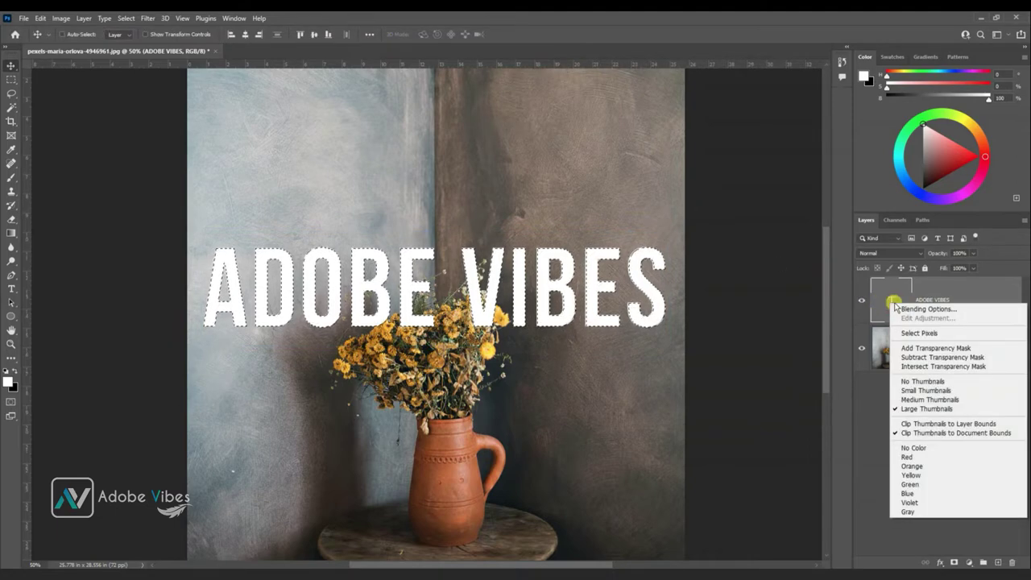
pyautogui.click(952, 333)
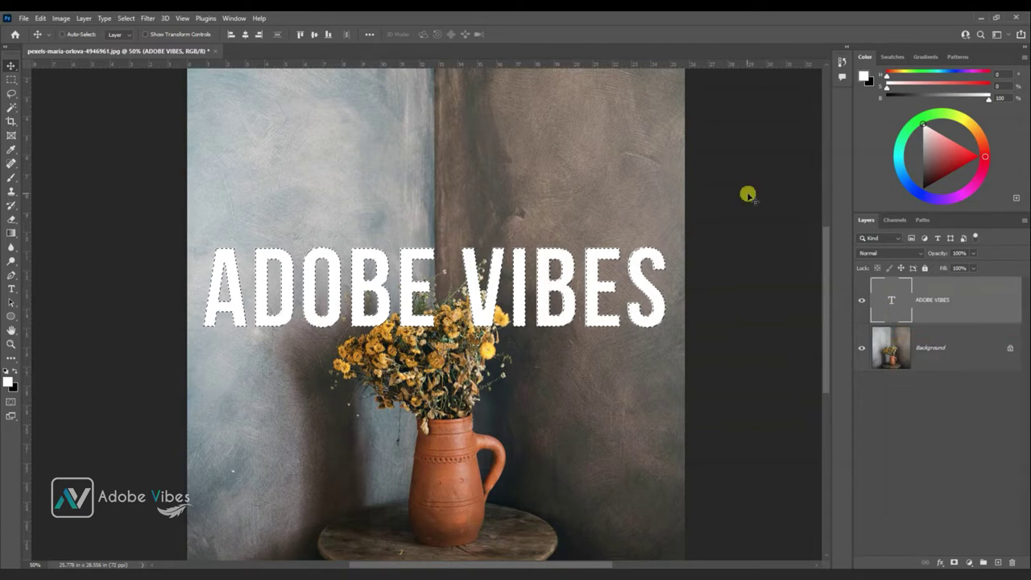
# Step: Hide the text layer and add an empty Layer 1 above Background
pyautogui.click(861, 301)
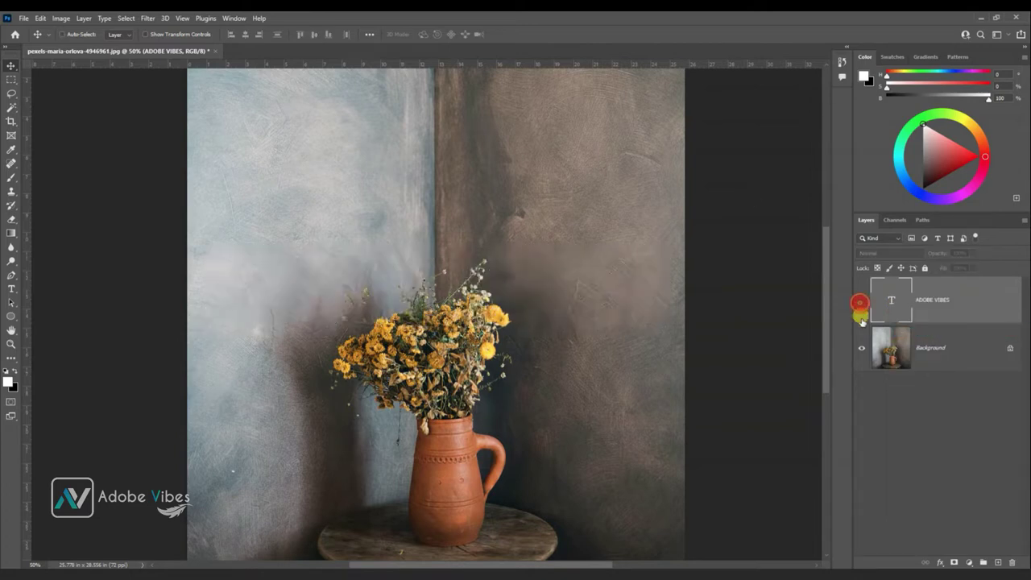
pyautogui.click(910, 342)
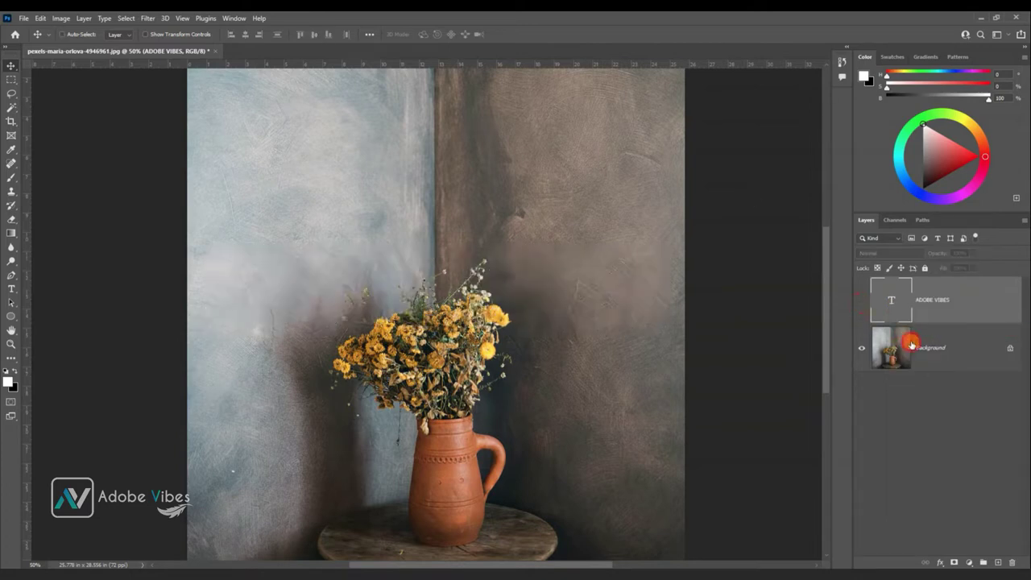
pyautogui.click(999, 562)
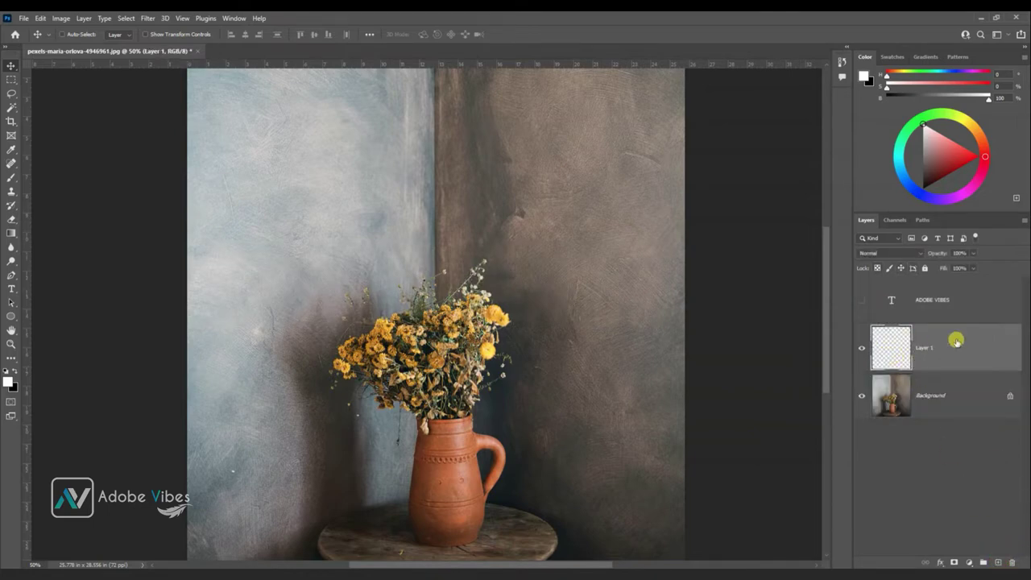
# Step: In Vanishing Point, draw a four-corner plane on the left wall up to the corner
pyautogui.click(150, 19)
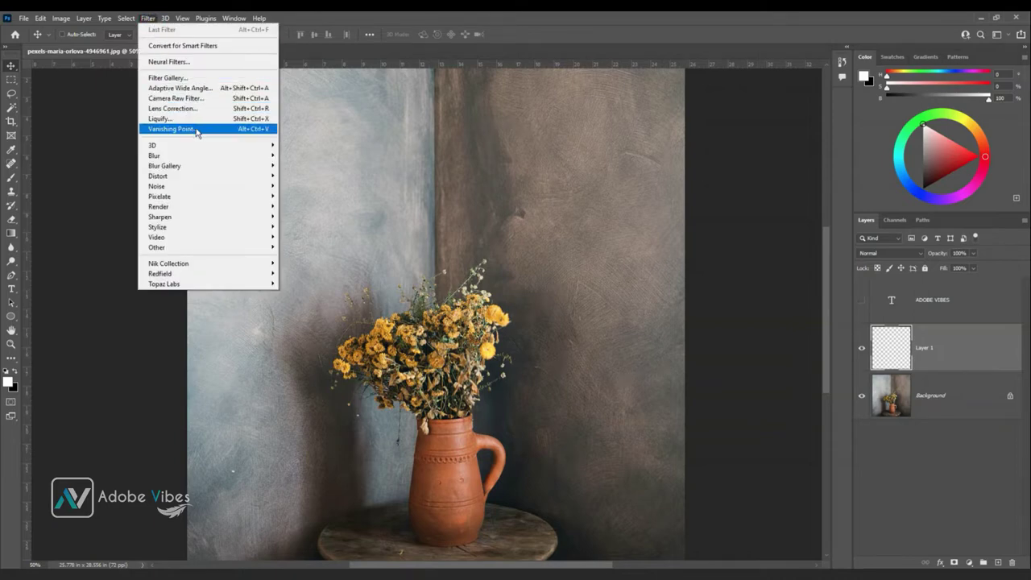
pyautogui.click(248, 130)
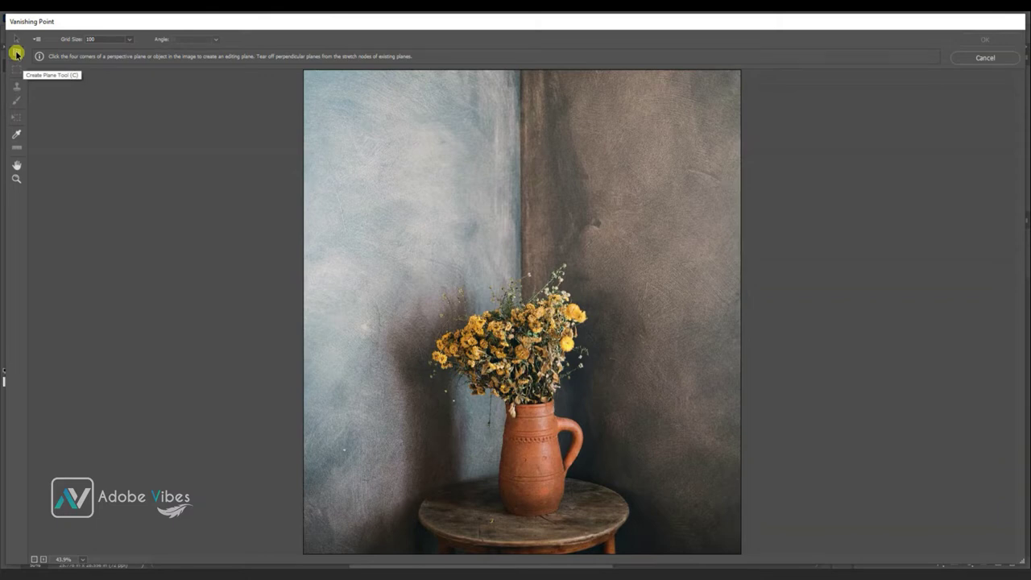
pyautogui.click(16, 54)
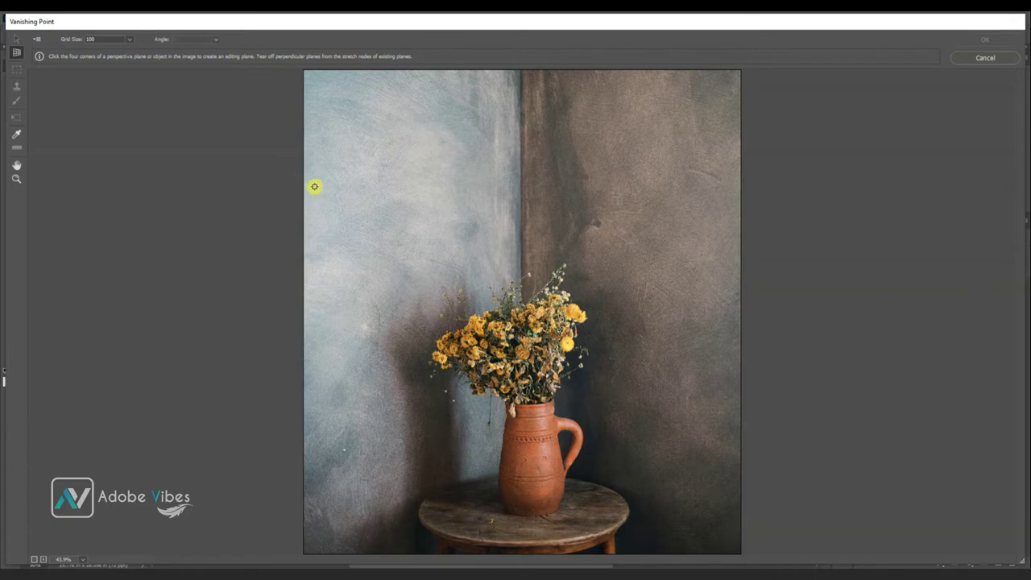
pyautogui.click(314, 186)
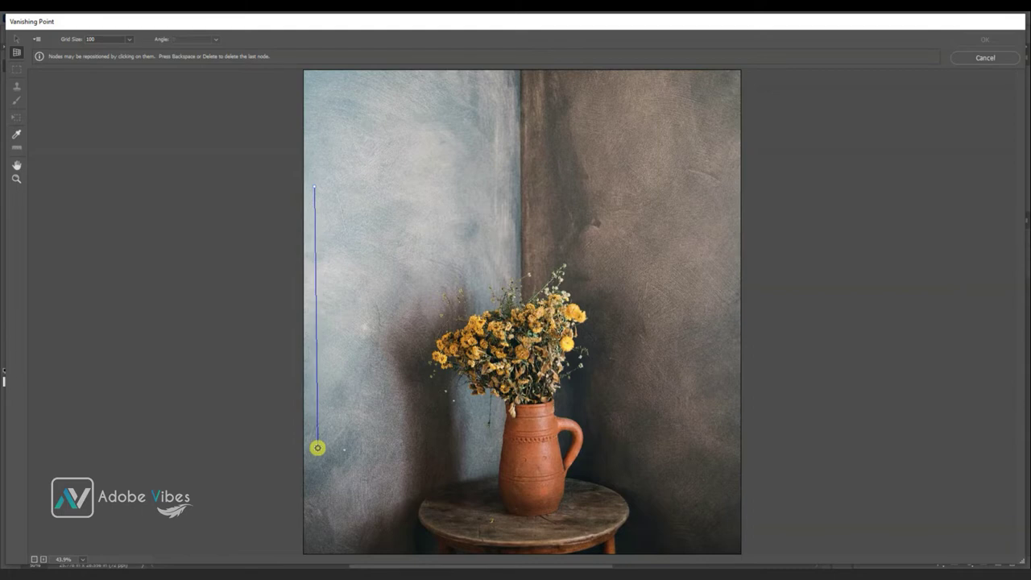
pyautogui.click(315, 446)
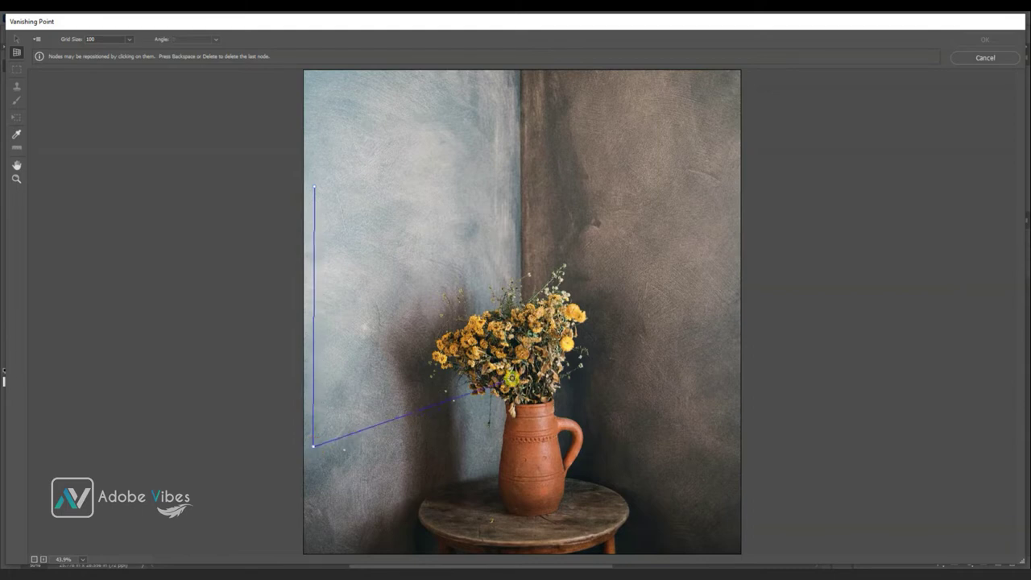
pyautogui.click(520, 364)
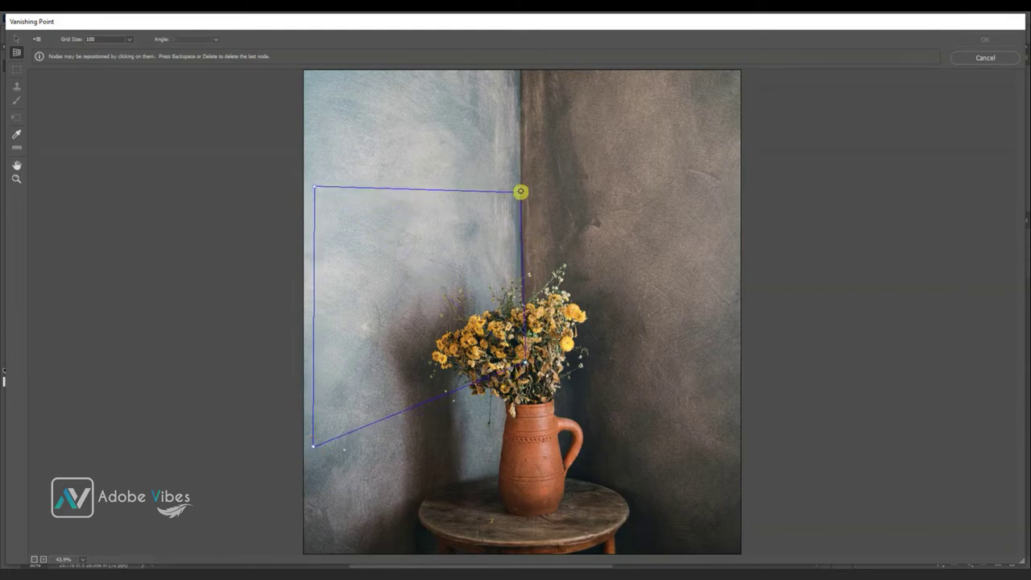
pyautogui.click(520, 186)
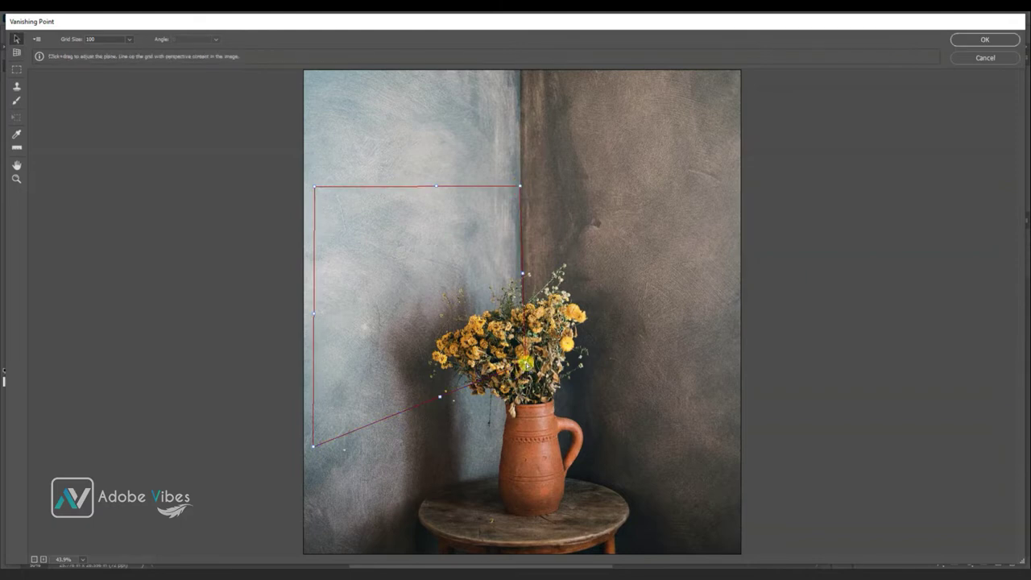
# Step: Adjust the plane's corners to match the left wall's perspective
pyautogui.moveTo(520, 364); pyautogui.dragTo(521, 367)
pyautogui.scroll(1, 582, 269)
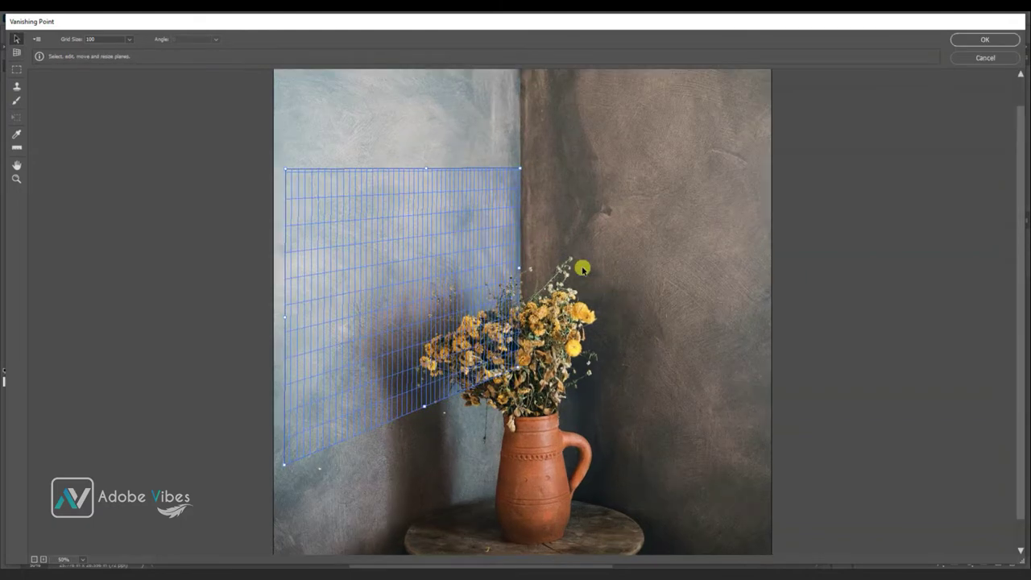
pyautogui.moveTo(520, 168)
pyautogui.mouseDown()
pyautogui.moveTo(512, 171)
pyautogui.moveTo(520, 168)
pyautogui.mouseUp()
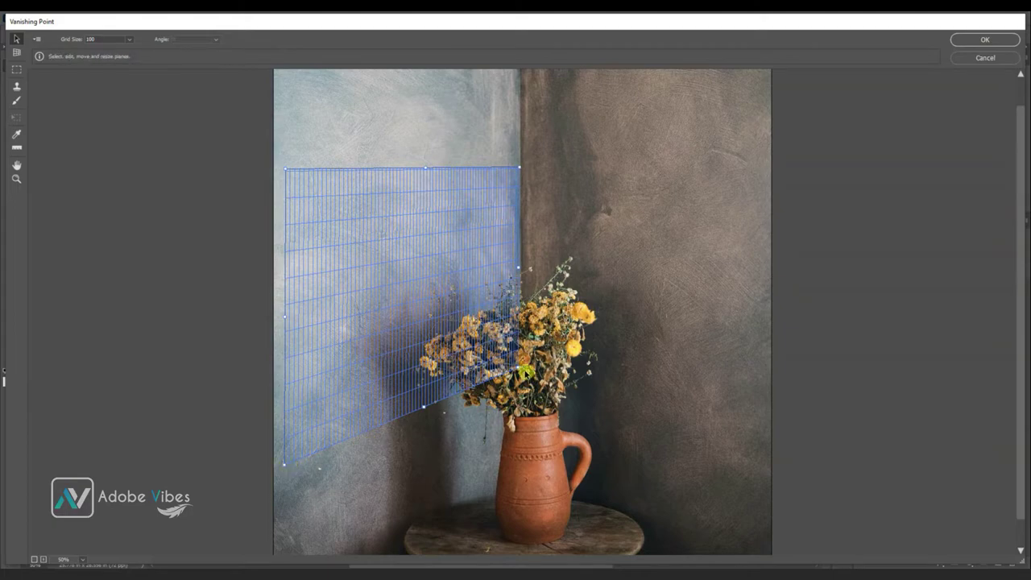
pyautogui.moveTo(523, 371); pyautogui.dragTo(518, 319)
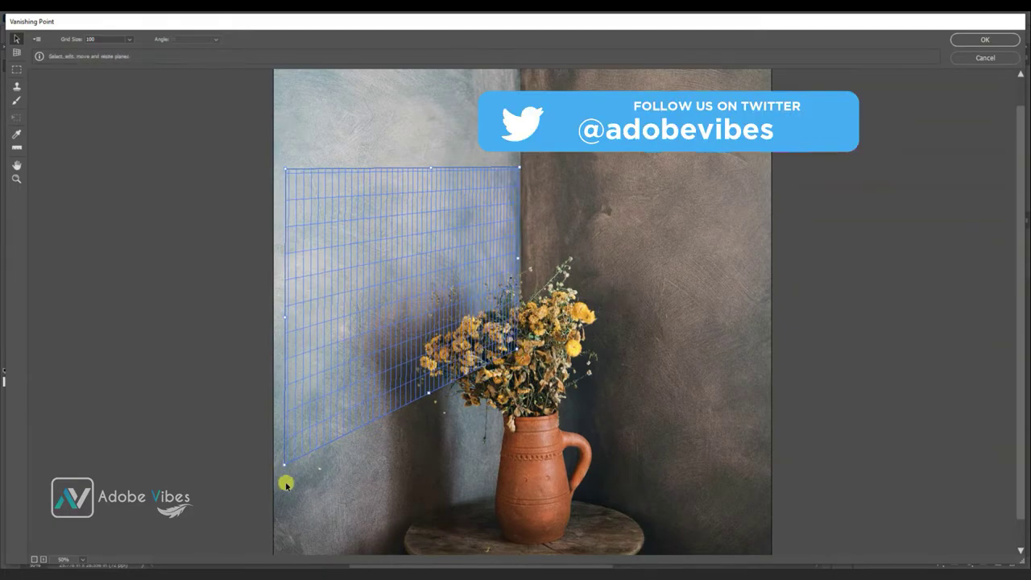
pyautogui.moveTo(284, 465); pyautogui.dragTo(288, 426)
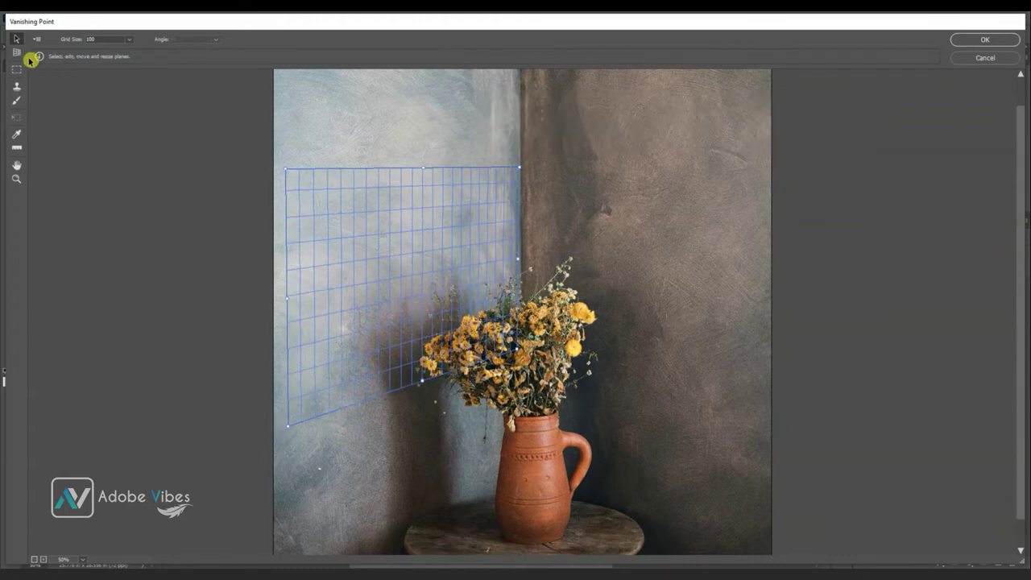
# Step: Pull a perpendicular plane onto the right brown wall and align its corners with the wall
pyautogui.click(16, 51)
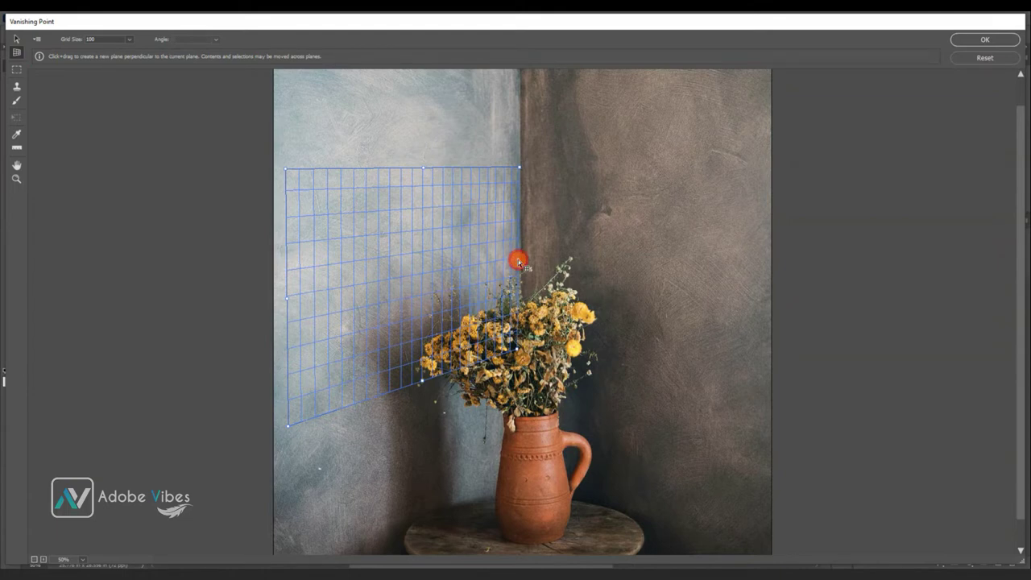
pyautogui.moveTo(519, 261); pyautogui.dragTo(755, 272)
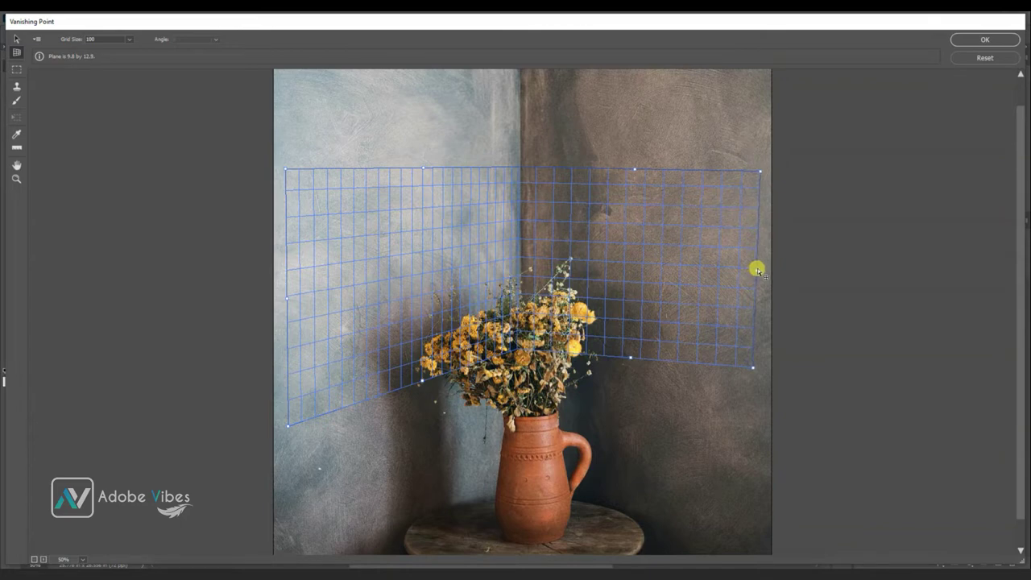
pyautogui.moveTo(760, 273); pyautogui.dragTo(759, 269)
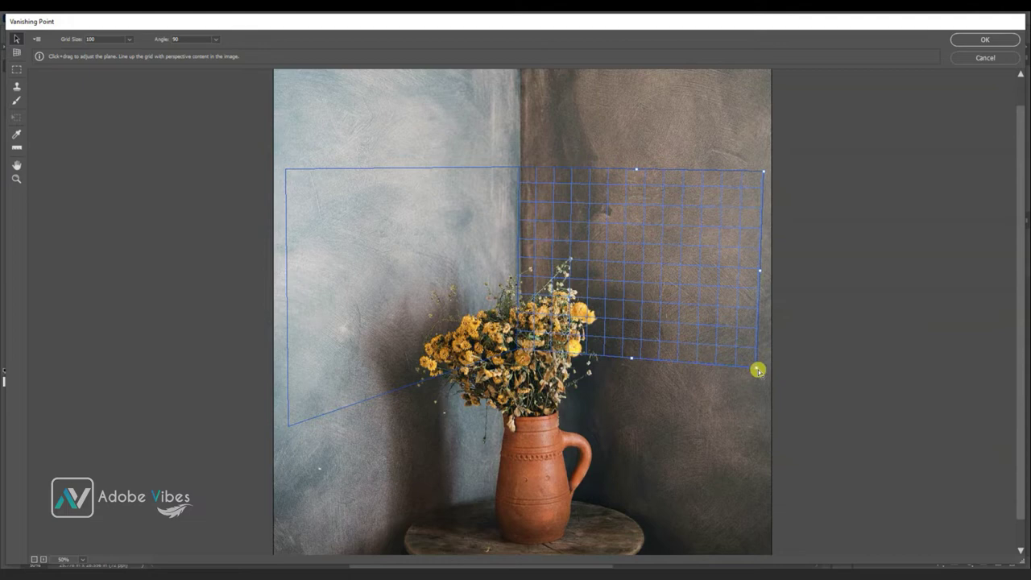
pyautogui.moveTo(758, 371); pyautogui.dragTo(770, 411)
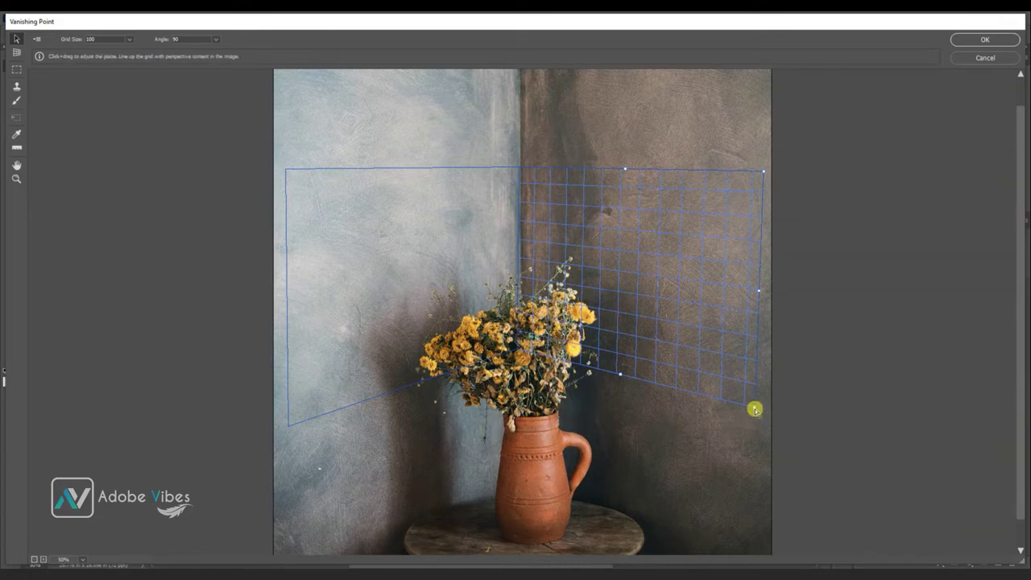
pyautogui.moveTo(754, 409); pyautogui.dragTo(755, 416)
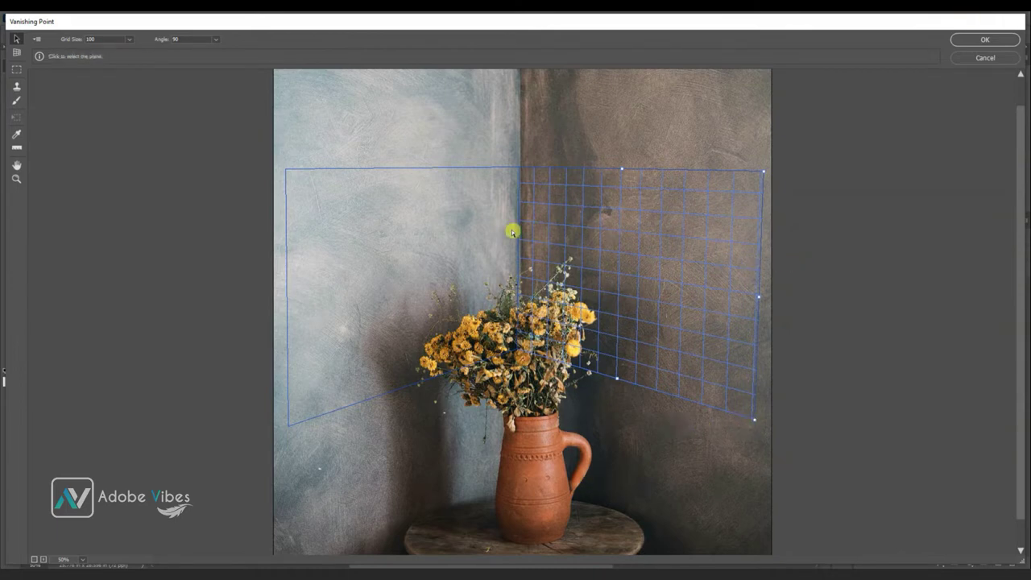
# Step: Paste the ADOBE VIBES text and drag it onto the planes, slightly higher on the wall
pyautogui.hotkey('ctrl', 'v')
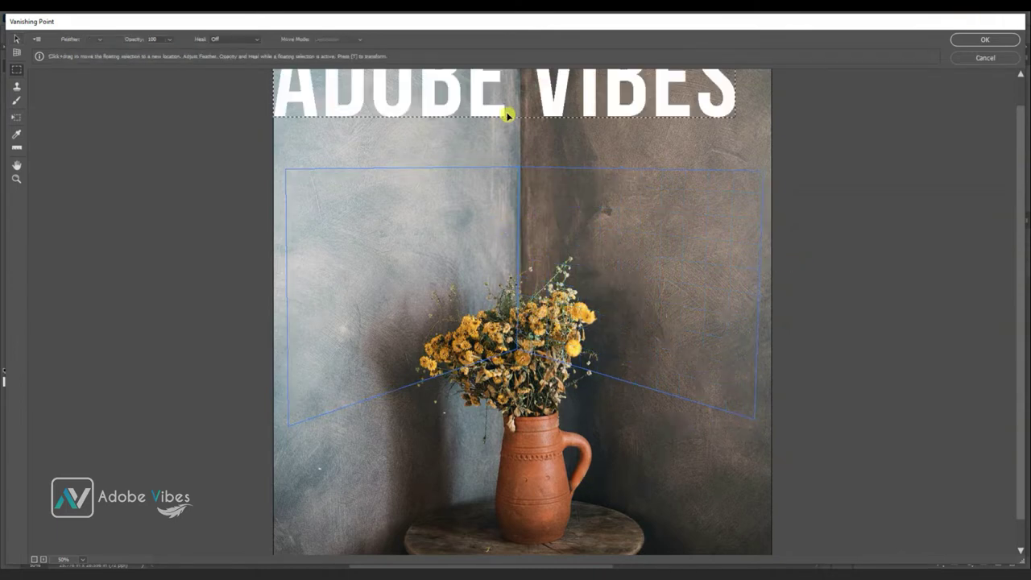
pyautogui.moveTo(502, 109); pyautogui.dragTo(513, 328)
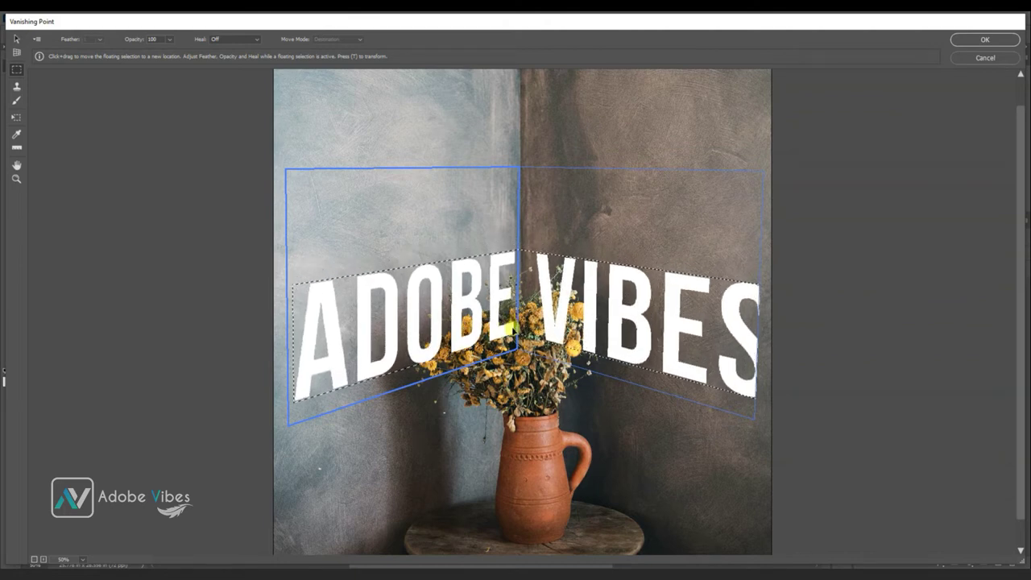
pyautogui.moveTo(511, 327); pyautogui.dragTo(510, 308)
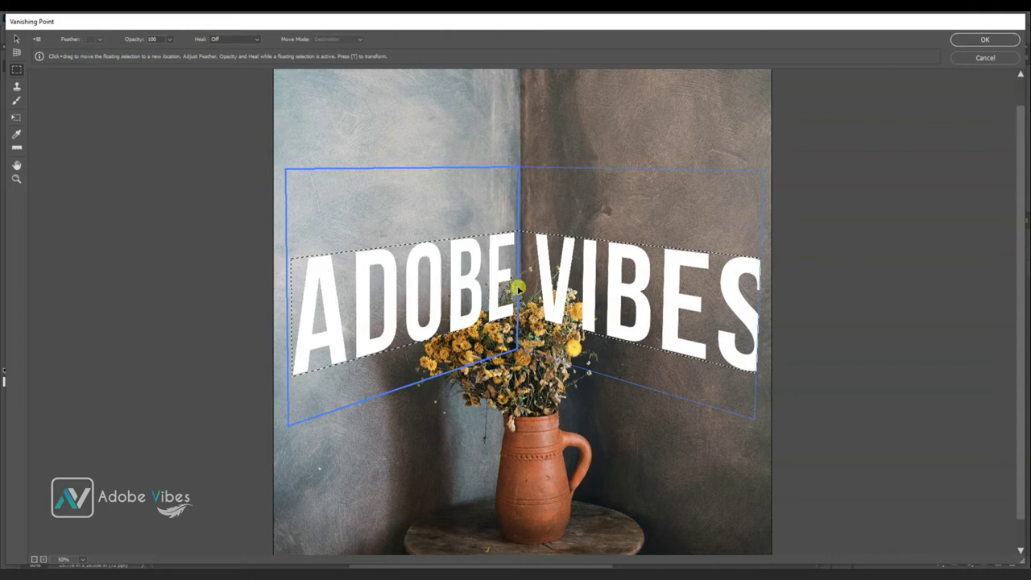
# Step: Narrow the text from its left side and fine-tune its position above the flowers
pyautogui.press('t')
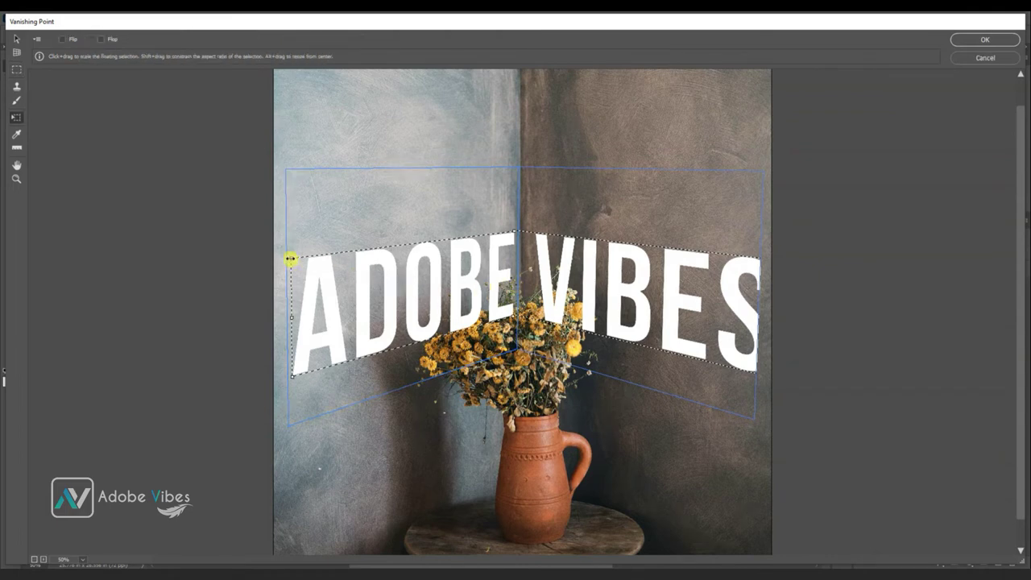
pyautogui.click(290, 258)
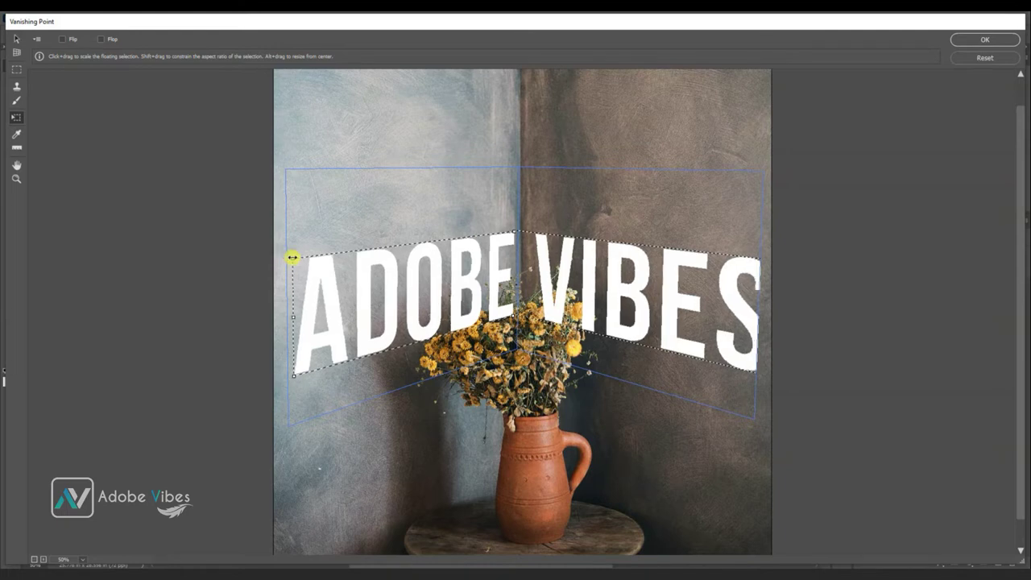
pyautogui.moveTo(290, 258); pyautogui.dragTo(321, 265)
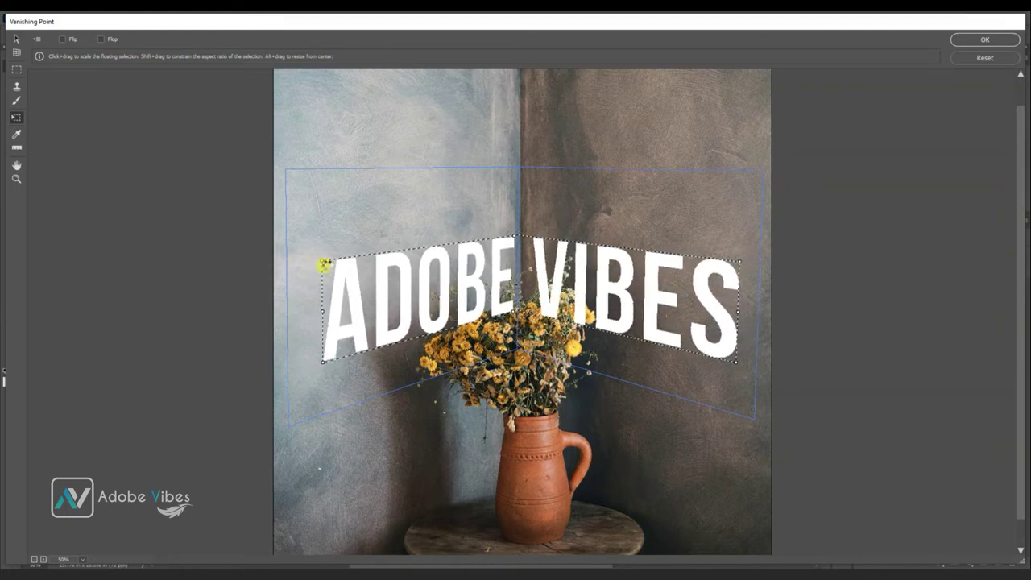
pyautogui.moveTo(464, 261); pyautogui.dragTo(457, 266)
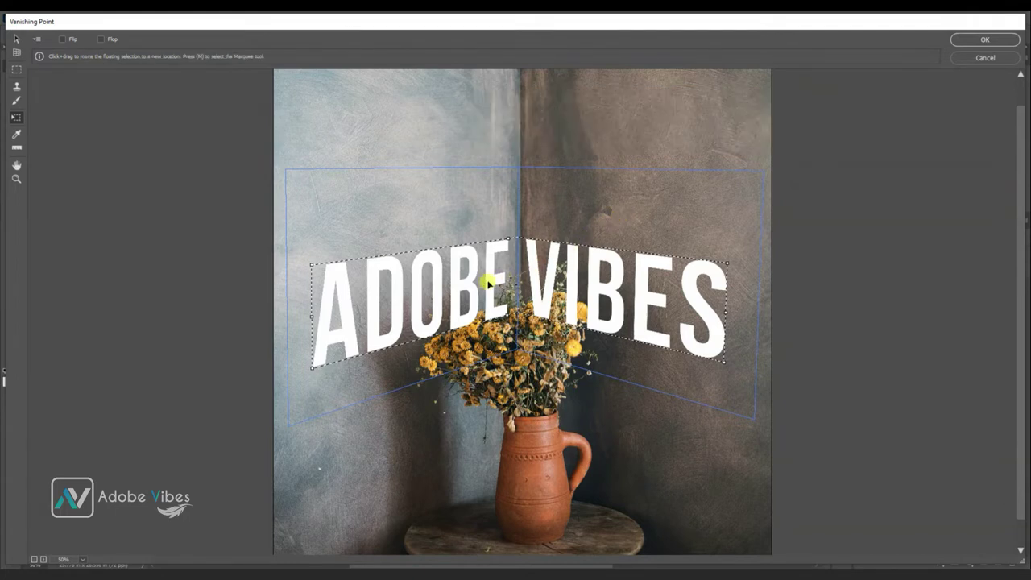
pyautogui.moveTo(488, 282); pyautogui.dragTo(488, 282)
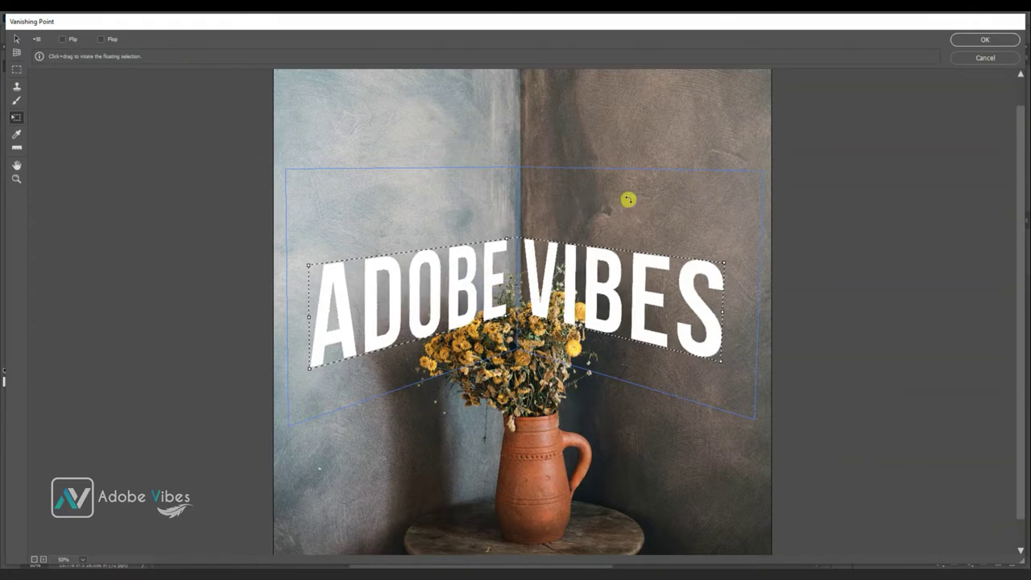
# Step: Apply the Vanishing Point text to Layer 1 and bring up its layer style settings
pyautogui.click(966, 41)
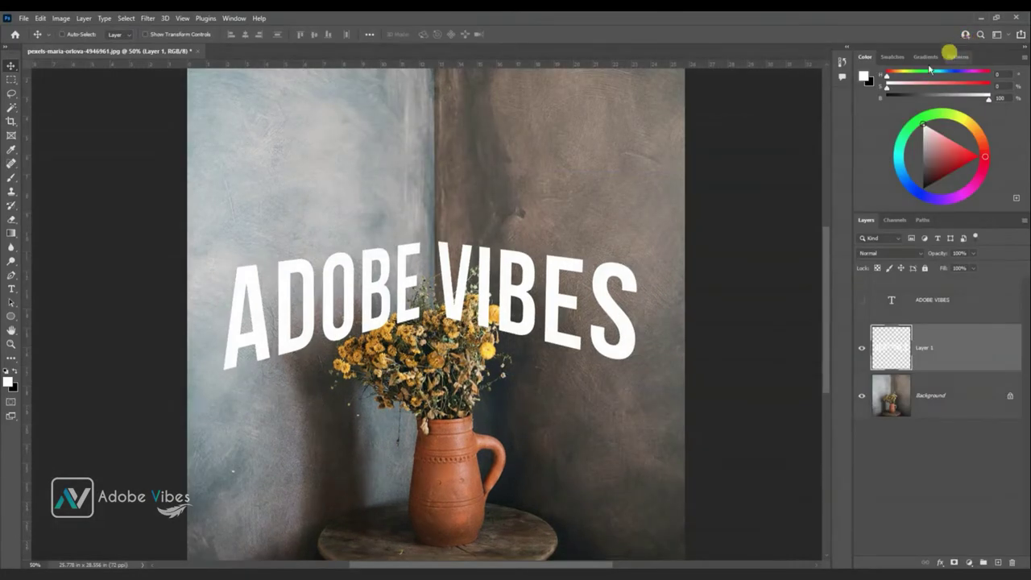
pyautogui.hotkey('ctrl', '+')
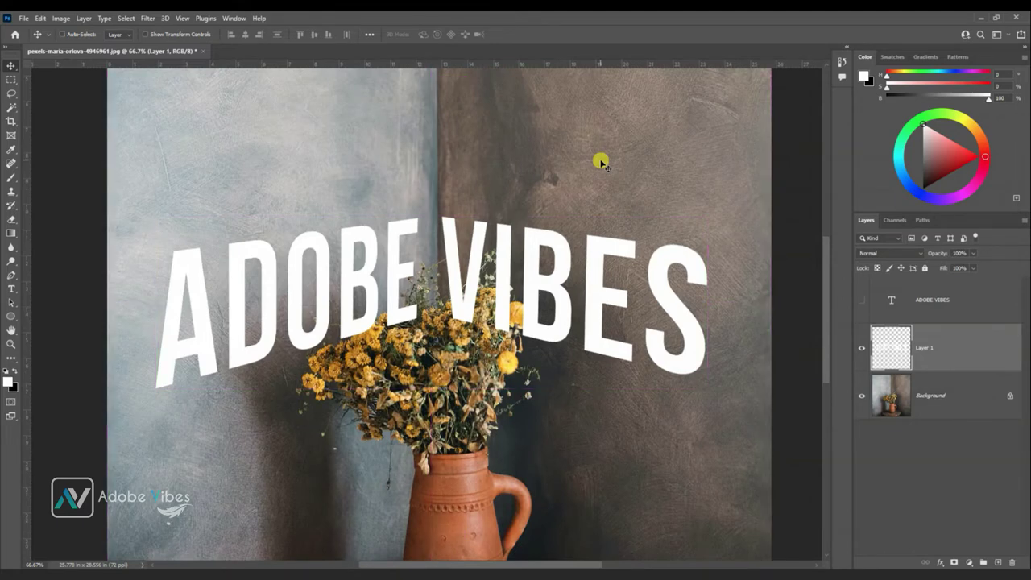
pyautogui.rightClick(935, 340)
pyautogui.moveTo(614, 146); pyautogui.dragTo(721, 87)
# Step: Enable a drop shadow with distance, spread and size all set to 5 px
pyautogui.click(583, 289)
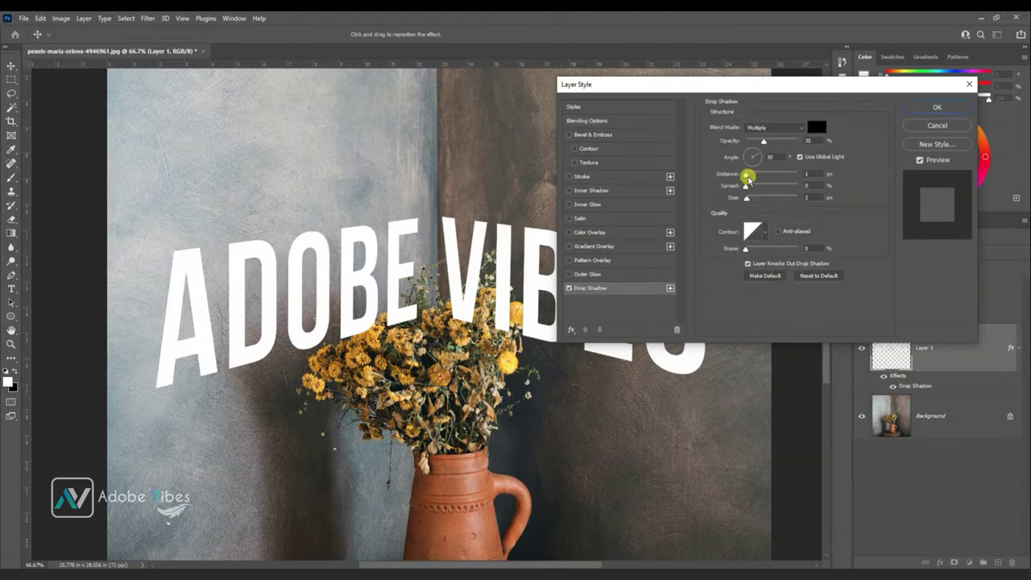
pyautogui.moveTo(747, 177); pyautogui.dragTo(754, 176)
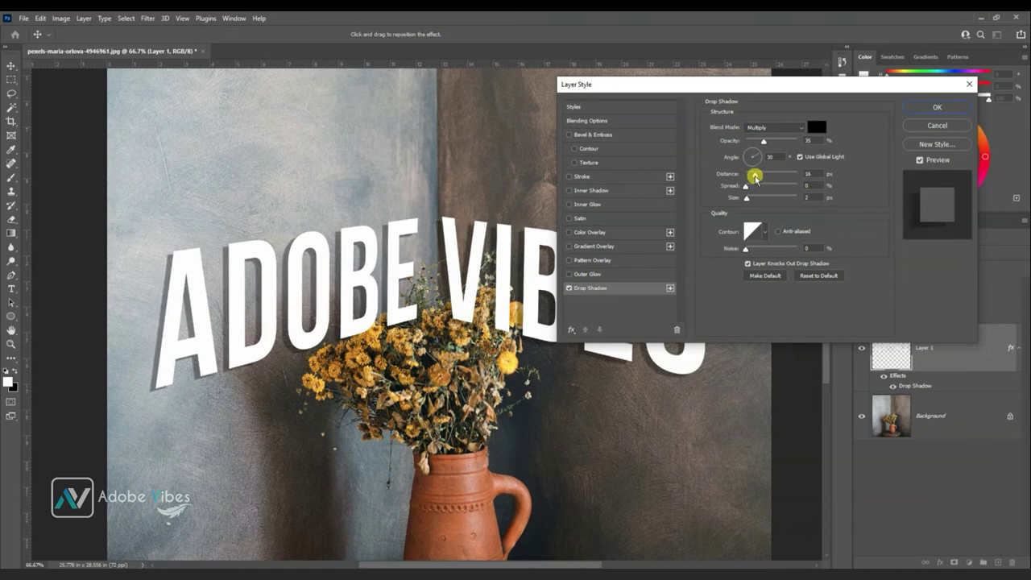
pyautogui.doubleClick(809, 173)
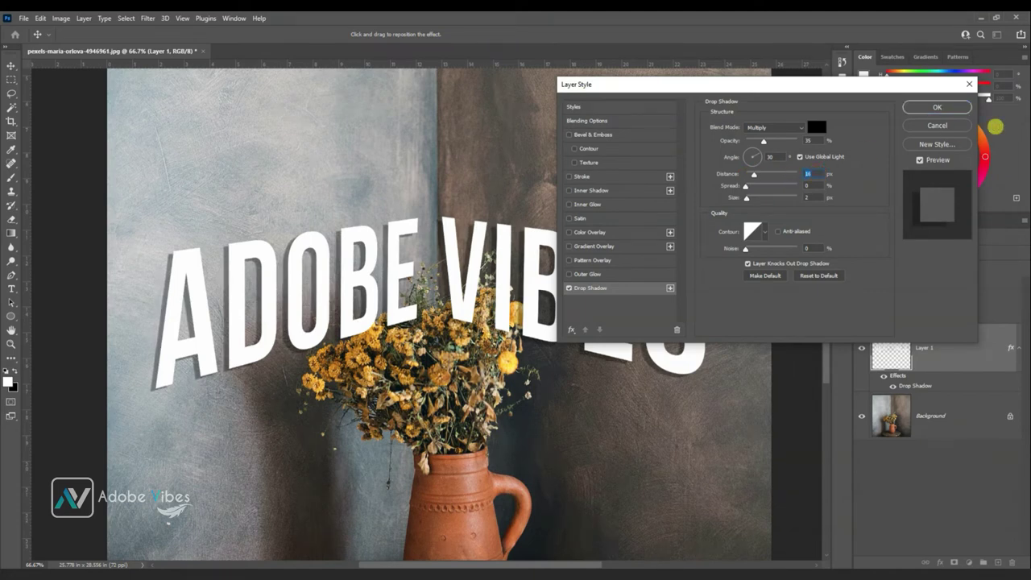
pyautogui.write('5')
pyautogui.click(809, 187)
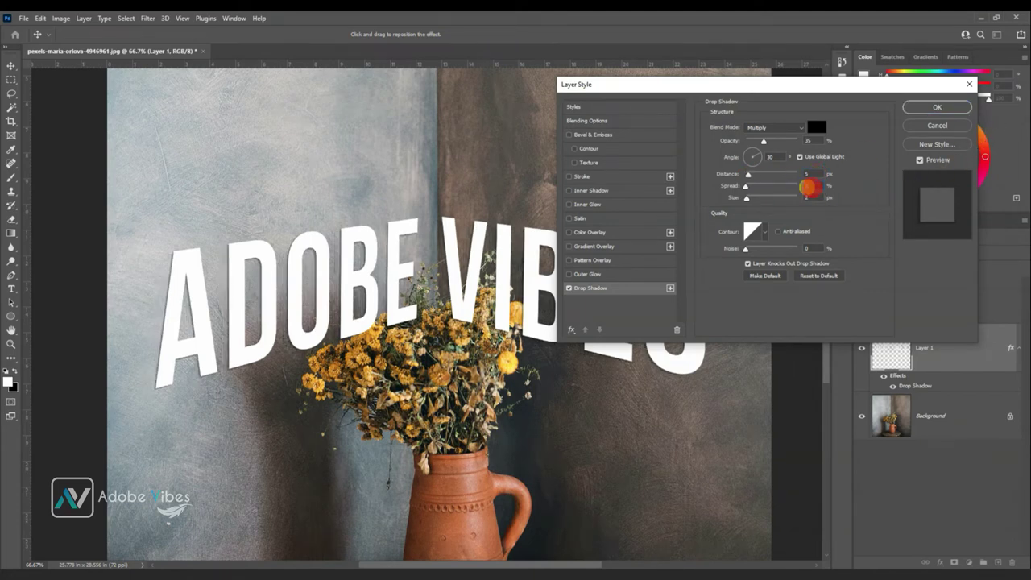
pyautogui.write('5')
pyautogui.click(815, 197)
pyautogui.write('5')
# Step: Apply the drop shadow and zoom in on the lettering
pyautogui.click(924, 107)
pyautogui.hotkey('ctrl', '0')
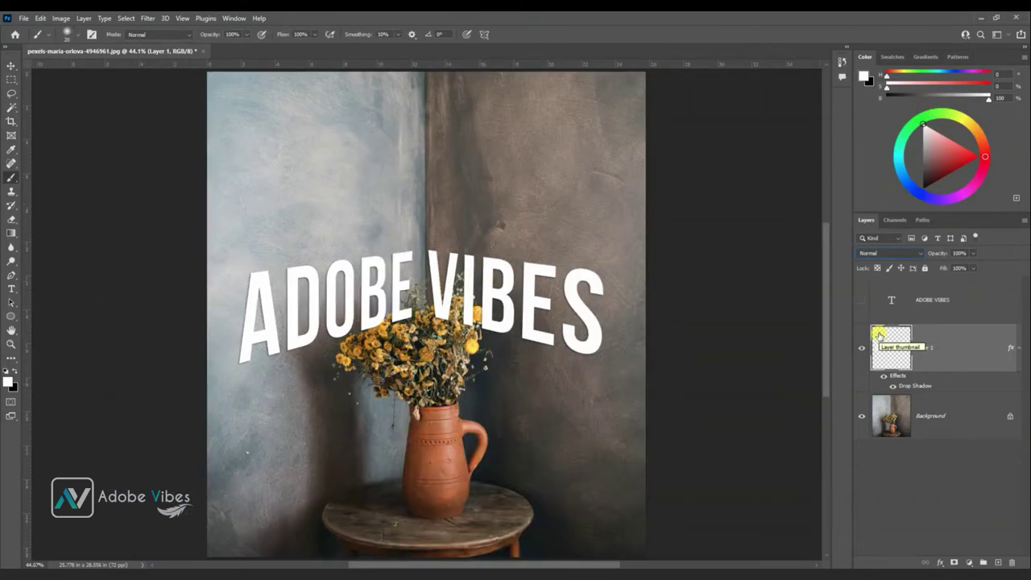
pyautogui.hotkey('ctrl', '1')
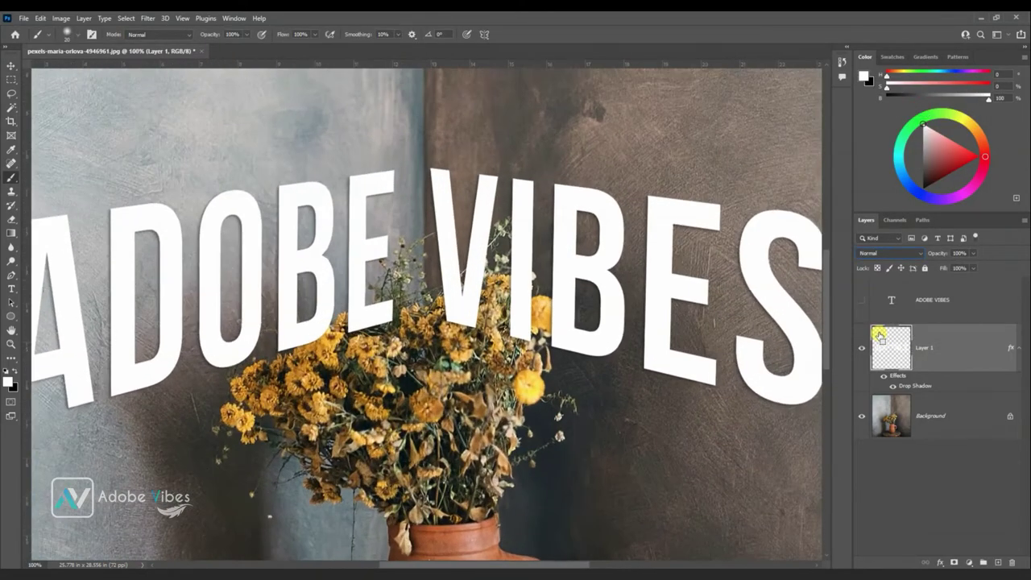
pyautogui.hotkey('ctrl', '+')
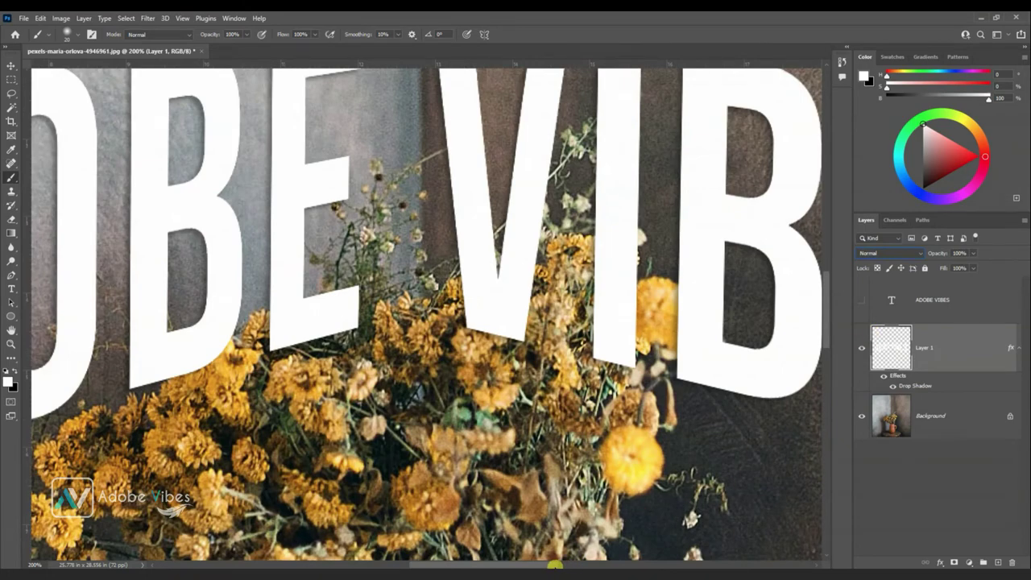
pyautogui.moveTo(554, 566); pyautogui.dragTo(510, 564)
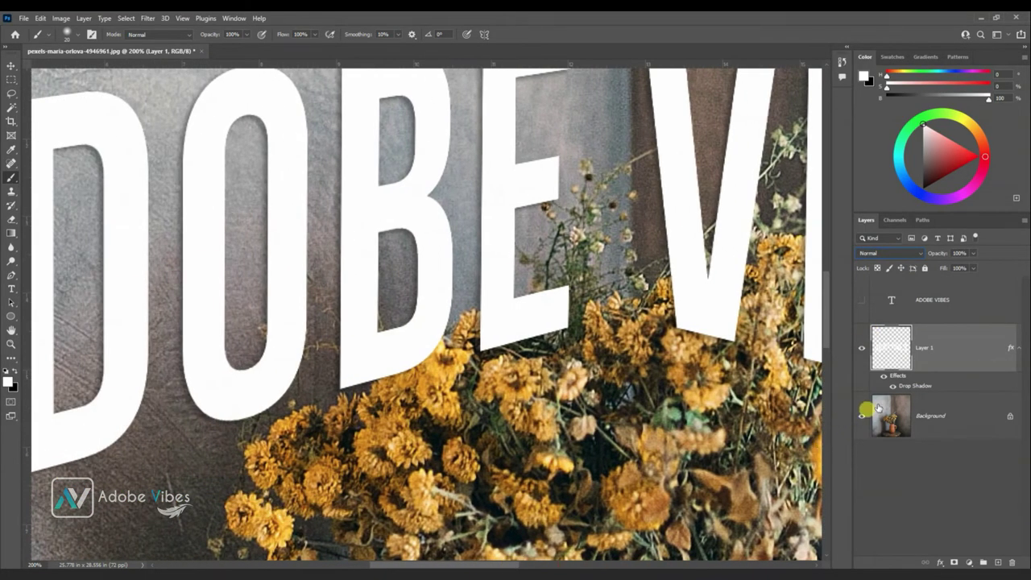
# Step: Add a layer mask to Layer 1 and target it for painting
pyautogui.click(953, 563)
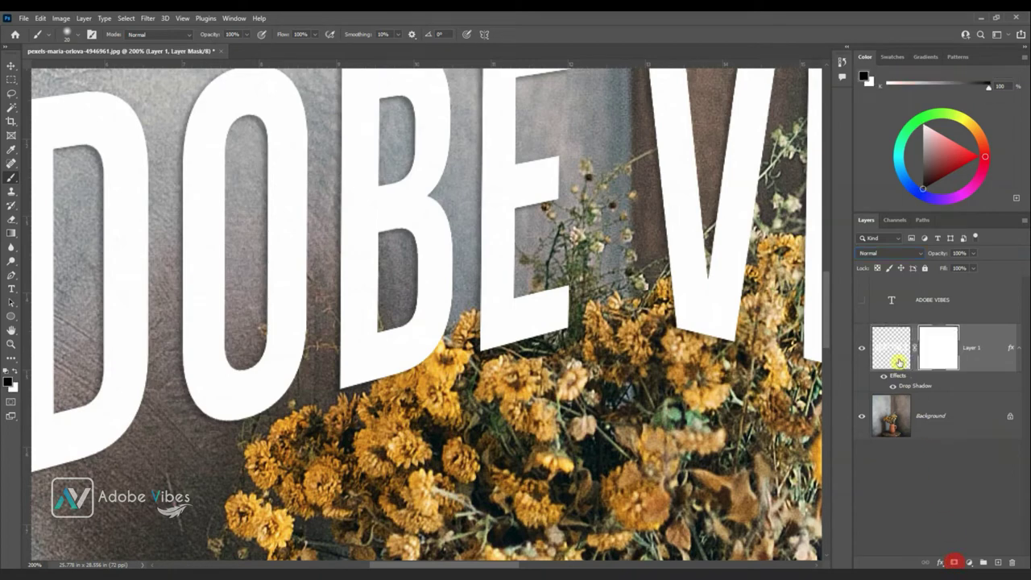
pyautogui.scroll(-4, 392, 346)
pyautogui.scroll(-1, 392, 346)
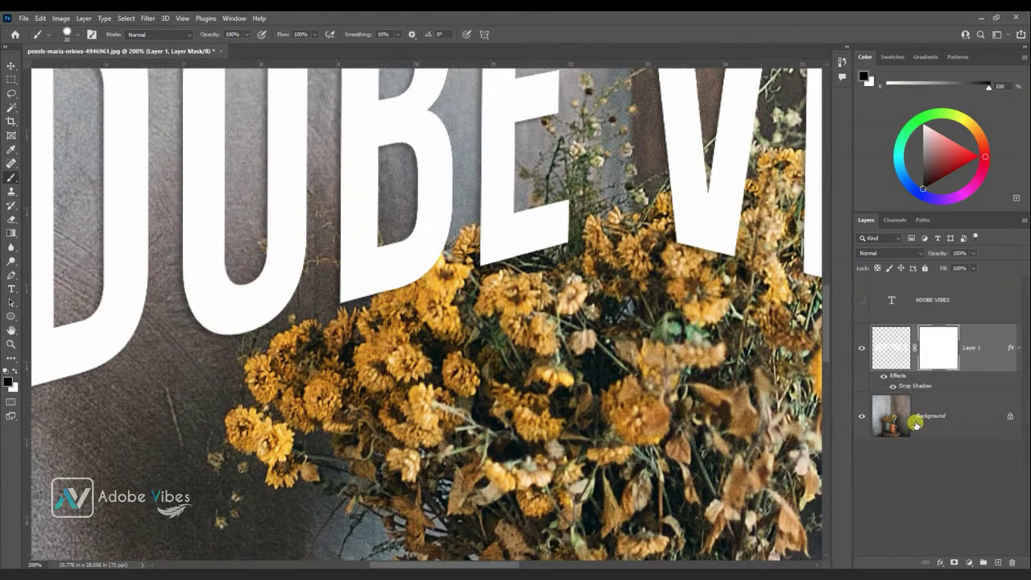
pyautogui.click(915, 425)
pyautogui.click(891, 348)
pyautogui.click(934, 348)
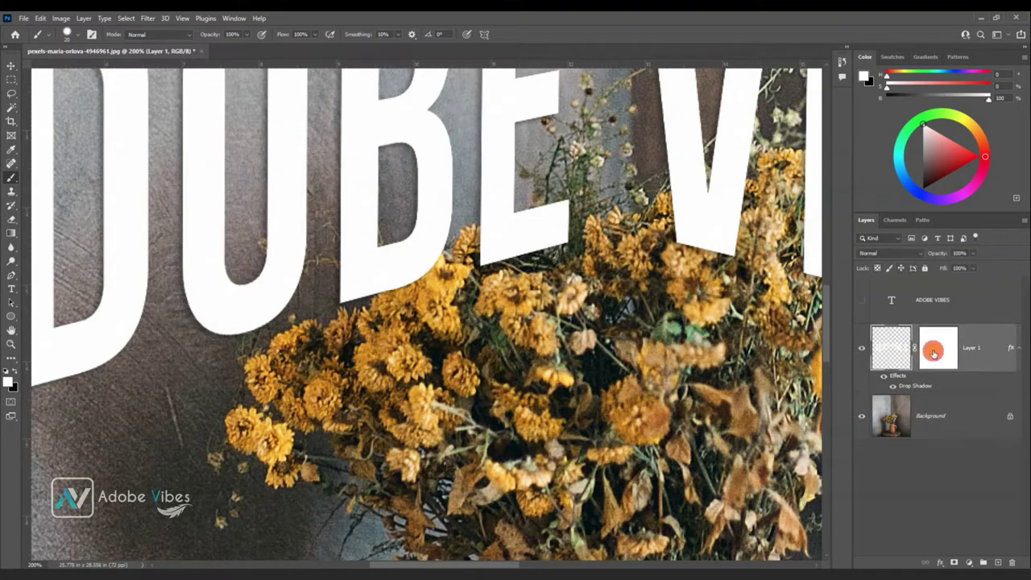
# Step: Try masking letter bottoms behind the flowers, then undo those strokes
pyautogui.moveTo(483, 244)
pyautogui.mouseDown()
pyautogui.moveTo(524, 241)
pyautogui.moveTo(486, 250)
pyautogui.moveTo(500, 231)
pyautogui.moveTo(574, 221)
pyautogui.moveTo(532, 250)
pyautogui.moveTo(567, 203)
pyautogui.moveTo(518, 229)
pyautogui.mouseUp()
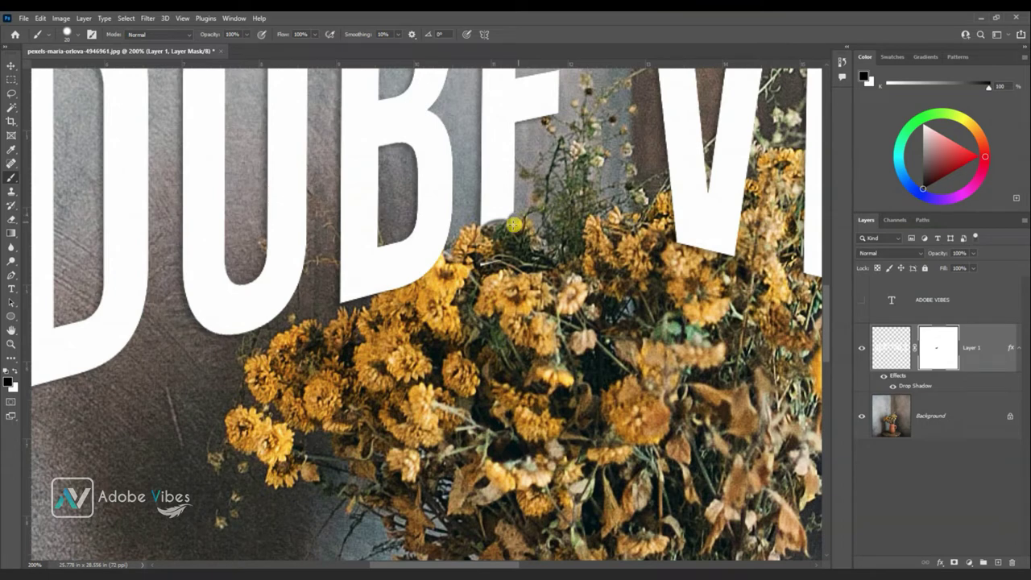
pyautogui.hotkey('ctrl', 'z')
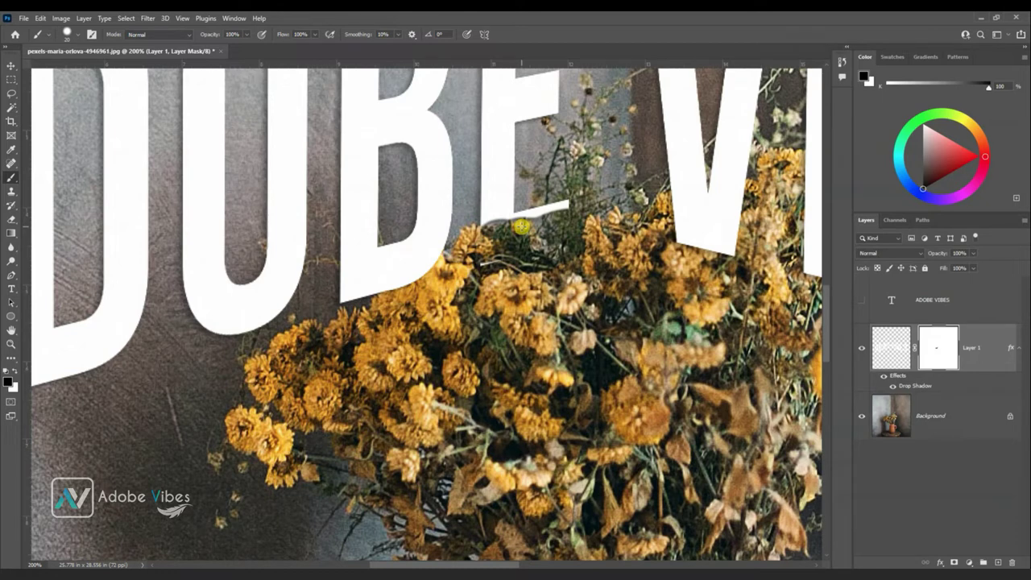
pyautogui.moveTo(521, 227)
pyautogui.mouseDown()
pyautogui.moveTo(362, 286)
pyautogui.moveTo(348, 318)
pyautogui.moveTo(405, 313)
pyautogui.mouseUp()
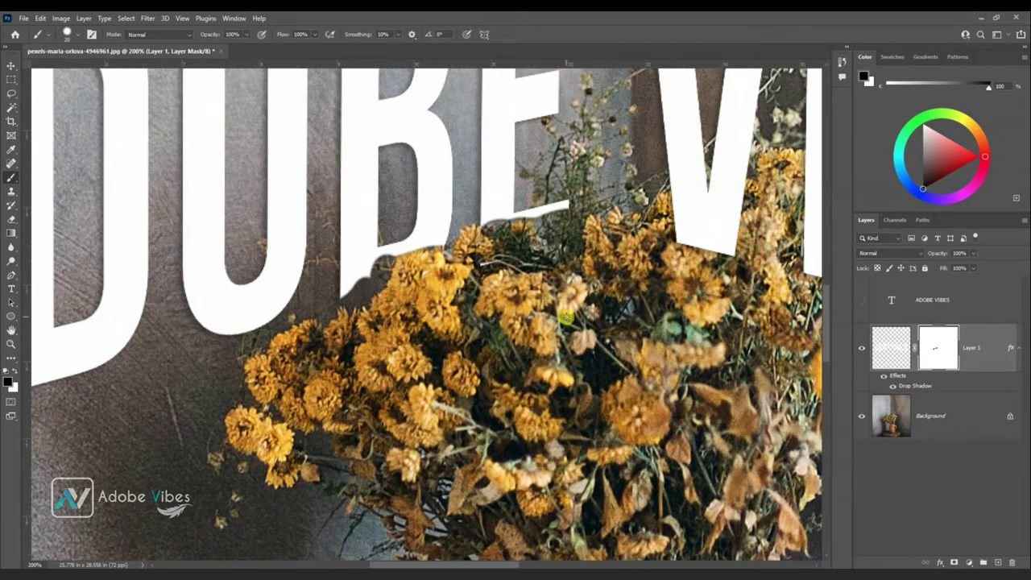
pyautogui.hotkey('ctrl', 'z')
pyautogui.hotkey('ctrl', 'z')
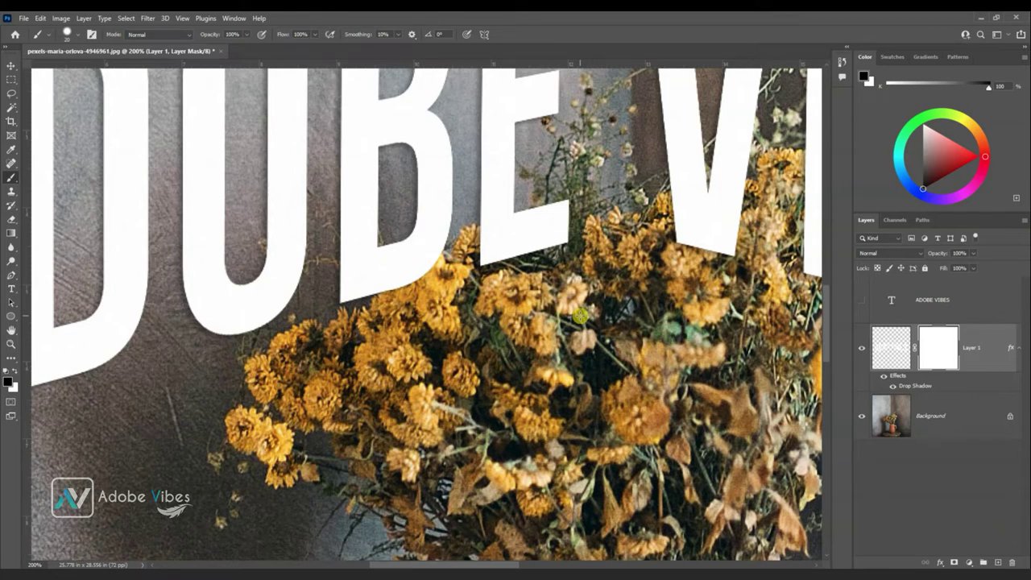
# Step: Switch to a soft round brush for mask painting
pyautogui.click(80, 36)
pyautogui.click(81, 164)
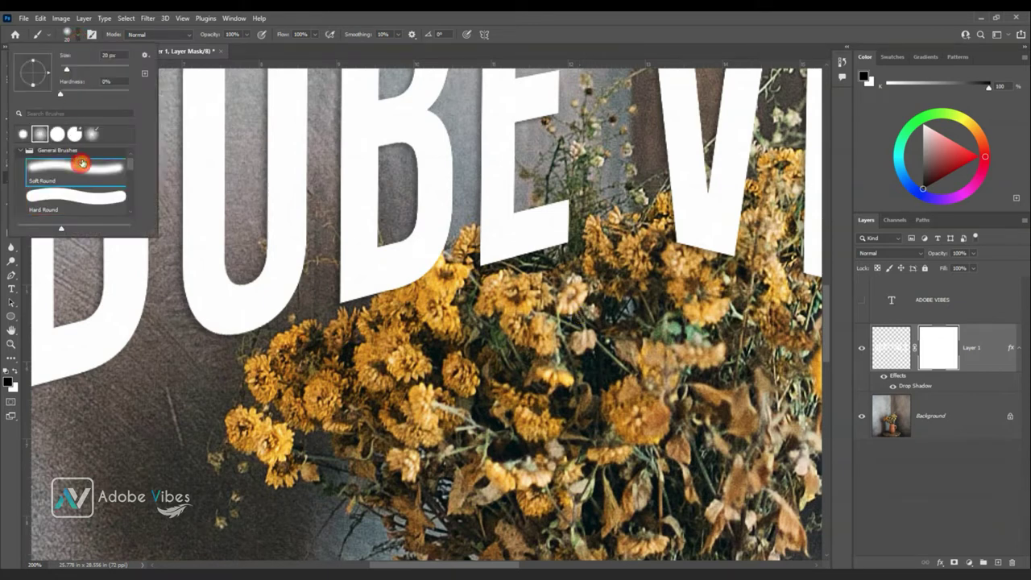
pyautogui.click(343, 14)
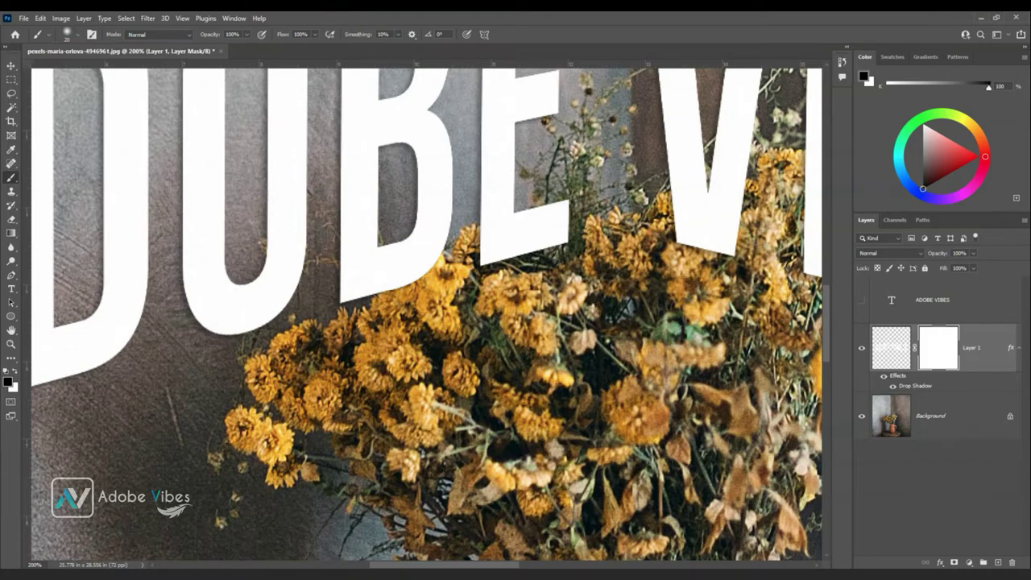
pyautogui.moveTo(457, 562); pyautogui.dragTo(524, 561)
pyautogui.moveTo(360, 156)
pyautogui.mouseDown()
pyautogui.moveTo(425, 225)
pyautogui.moveTo(348, 301)
pyautogui.moveTo(343, 235)
pyautogui.moveTo(380, 269)
pyautogui.moveTo(401, 266)
pyautogui.moveTo(406, 250)
pyautogui.moveTo(394, 242)
pyautogui.moveTo(372, 255)
pyautogui.moveTo(345, 242)
pyautogui.mouseUp()
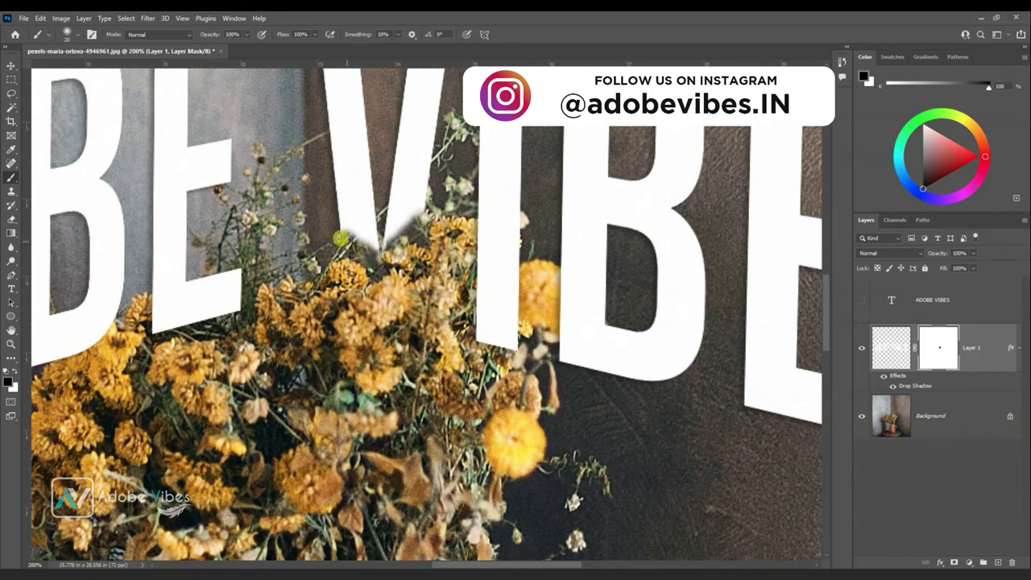
# Step: Mask the I, B and E bottoms behind the flowers, restoring B's corner in white
pyautogui.moveTo(475, 355)
pyautogui.mouseDown()
pyautogui.moveTo(483, 357)
pyautogui.moveTo(484, 238)
pyautogui.moveTo(513, 300)
pyautogui.moveTo(493, 322)
pyautogui.moveTo(505, 346)
pyautogui.moveTo(508, 313)
pyautogui.mouseUp()
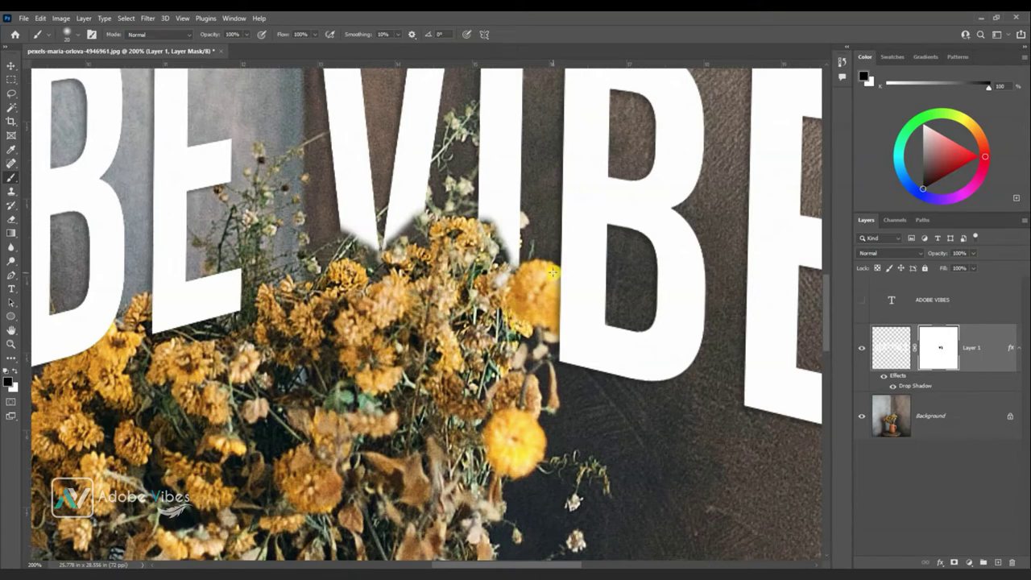
pyautogui.moveTo(553, 272); pyautogui.dragTo(567, 330)
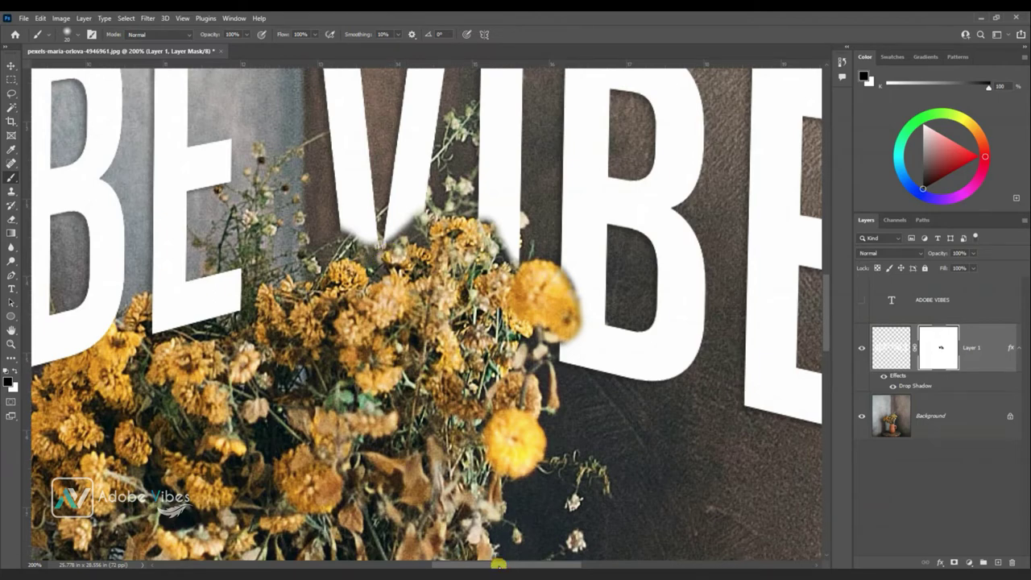
pyautogui.hscroll(-5, 498, 565)
pyautogui.hscroll(-2, 472, 391)
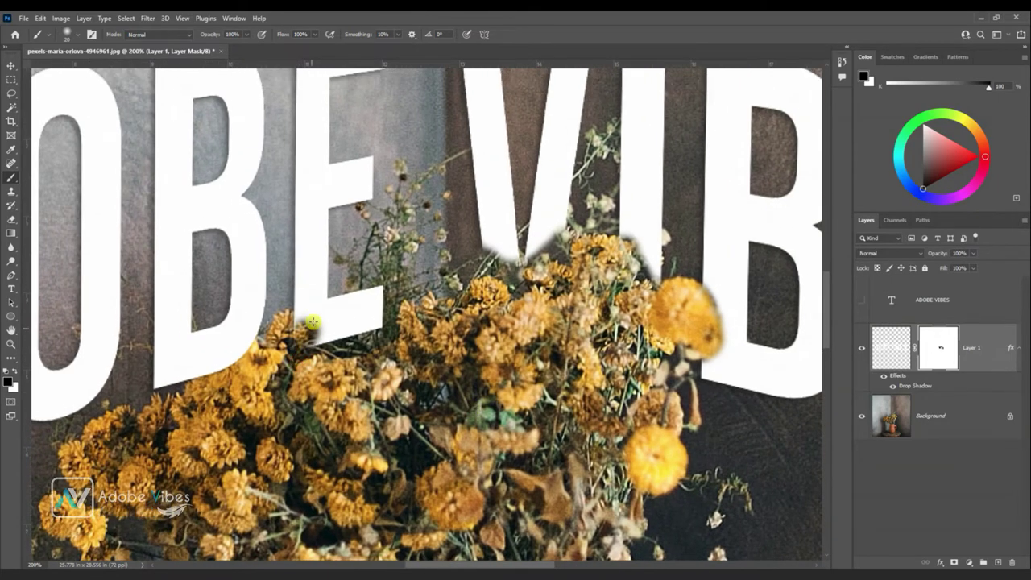
pyautogui.moveTo(312, 322); pyautogui.dragTo(313, 339)
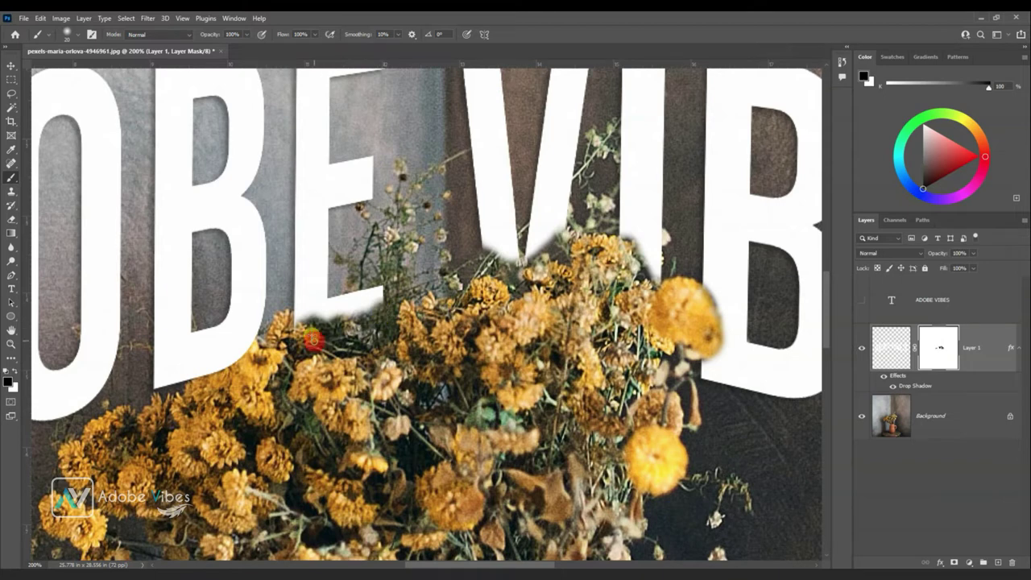
pyautogui.hscroll(-3, 479, 559)
pyautogui.hscroll(-5, 475, 556)
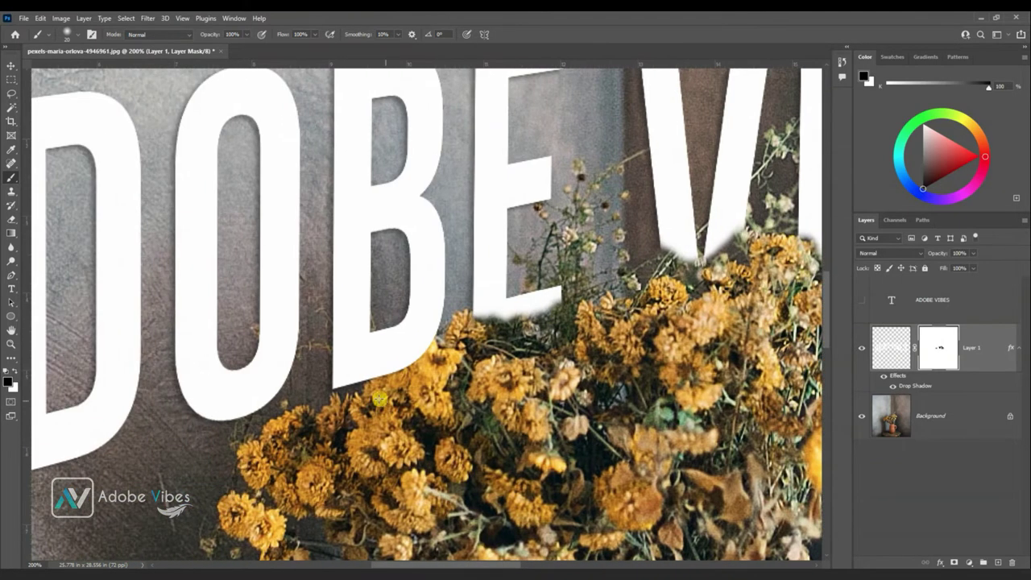
pyautogui.moveTo(379, 398)
pyautogui.mouseDown()
pyautogui.moveTo(432, 348)
pyautogui.moveTo(410, 359)
pyautogui.mouseUp()
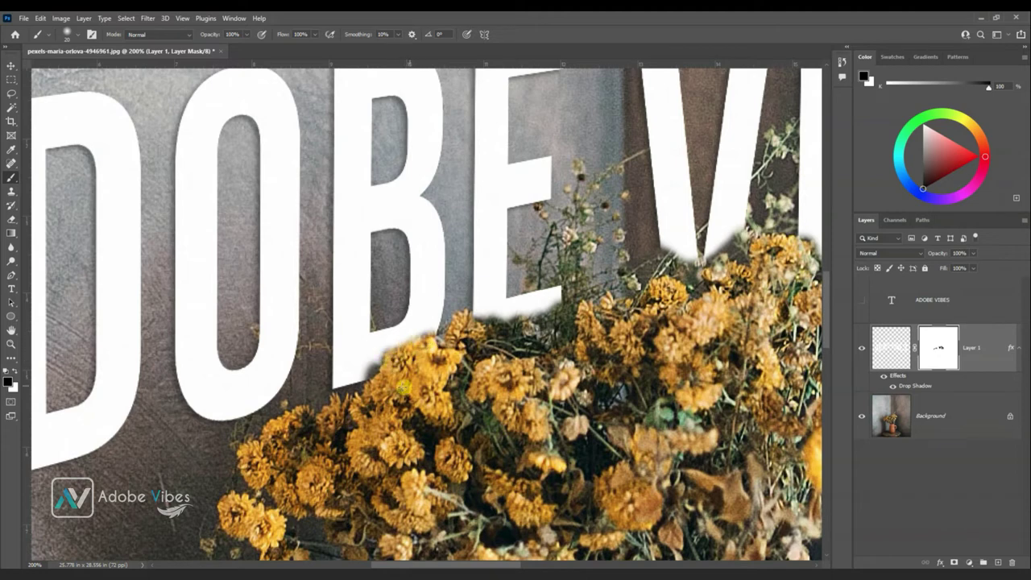
pyautogui.click(16, 369)
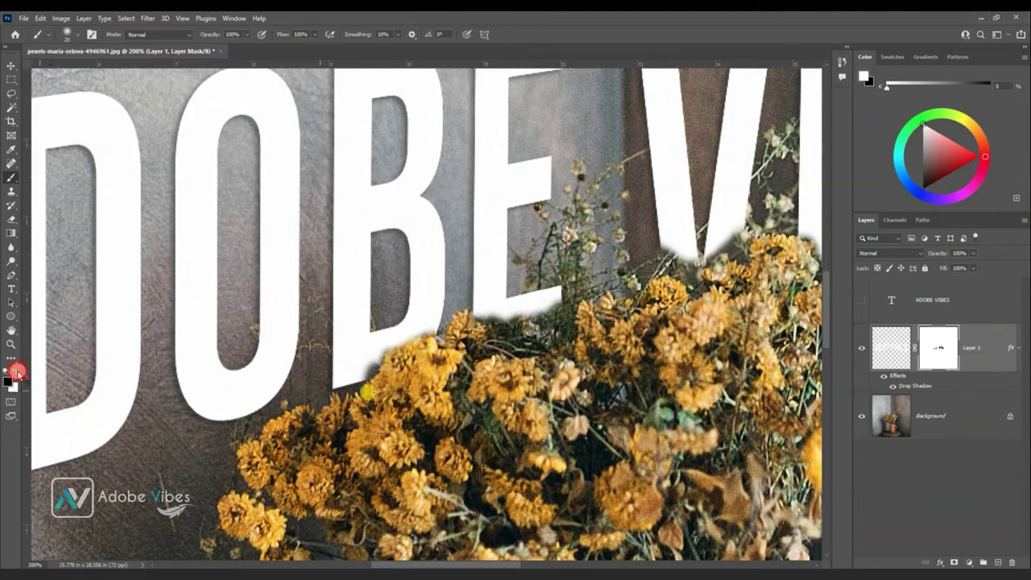
pyautogui.click(367, 371)
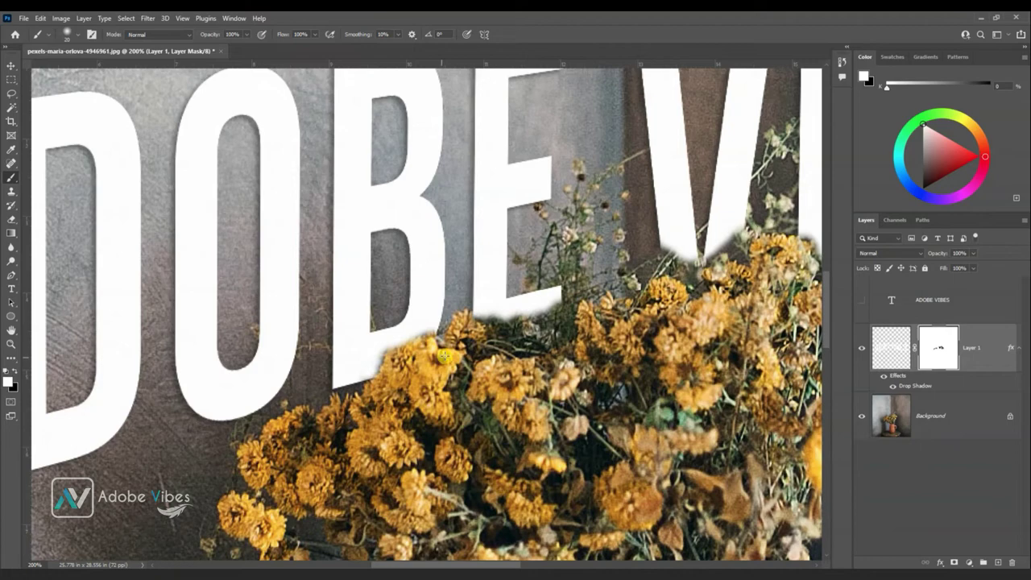
# Step: Compare the text on and off, then set Layer 1 to Overlay at 58% opacity
pyautogui.hotkey('ctrl', '0')
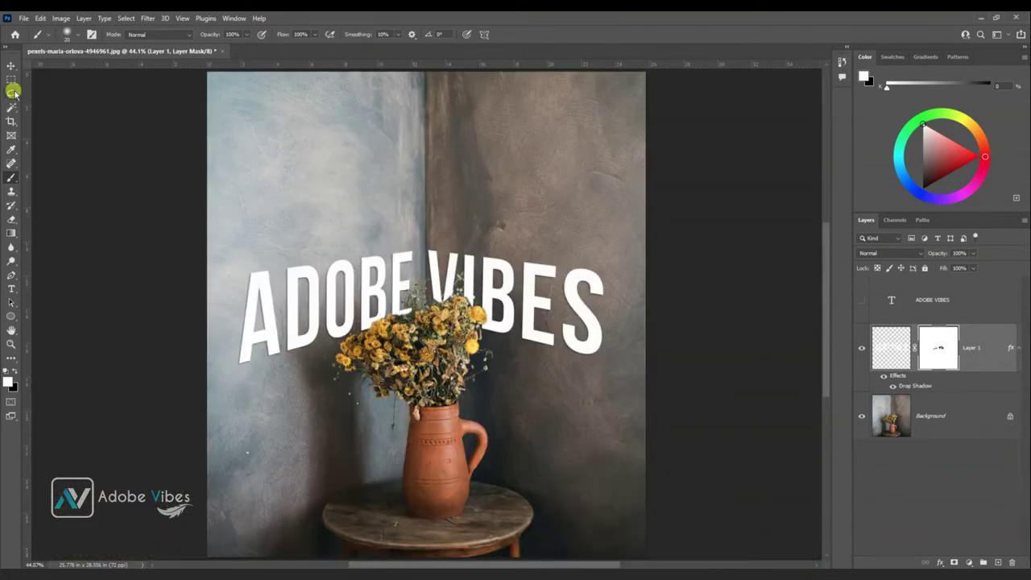
pyautogui.click(12, 65)
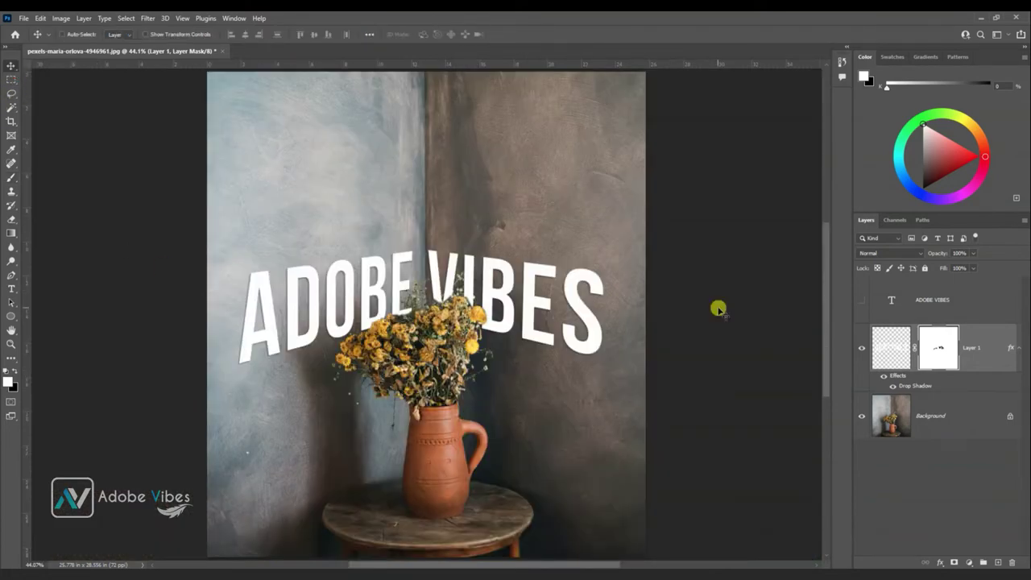
pyautogui.click(863, 349)
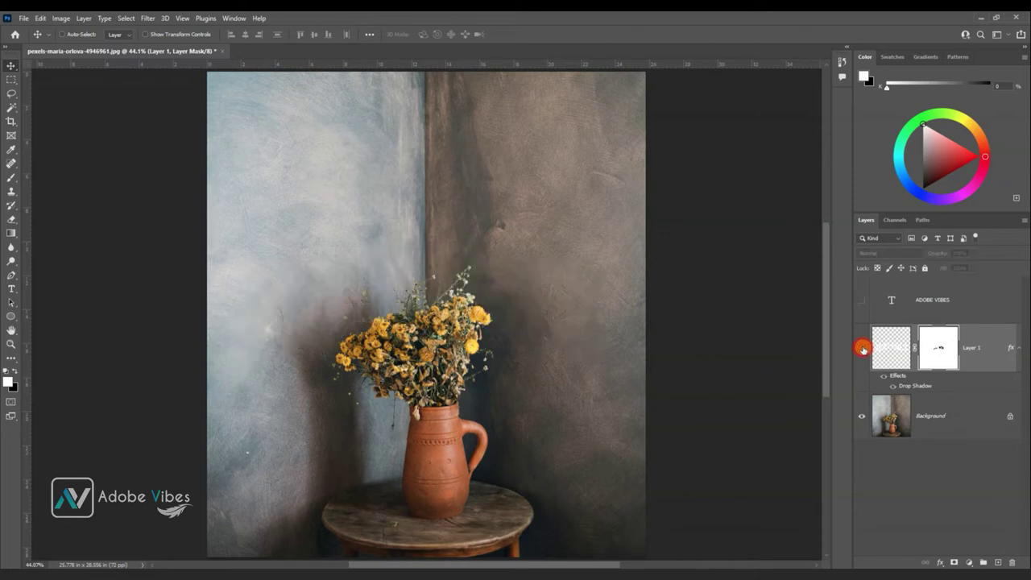
pyautogui.click(862, 350)
pyautogui.click(887, 348)
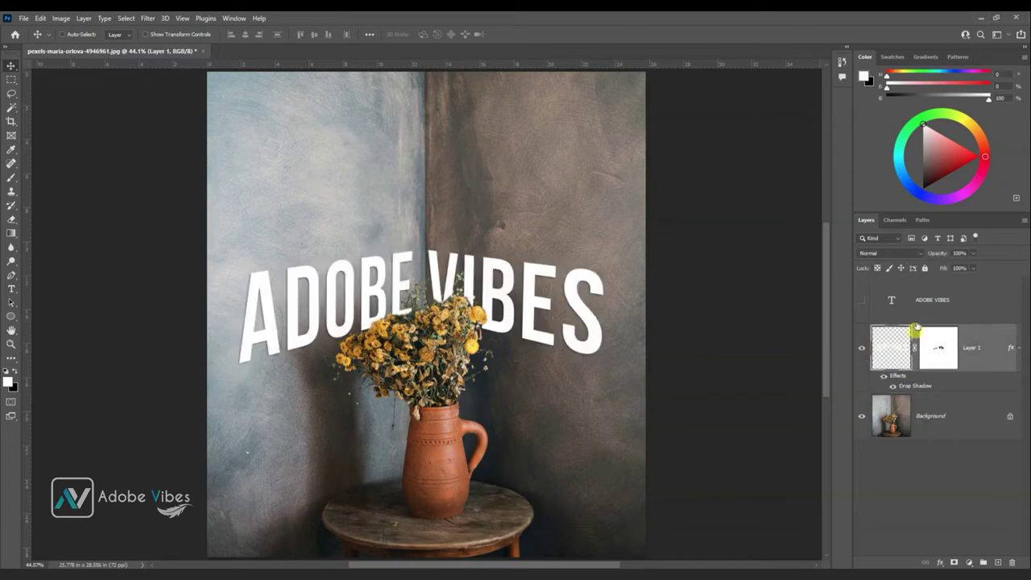
pyautogui.click(918, 253)
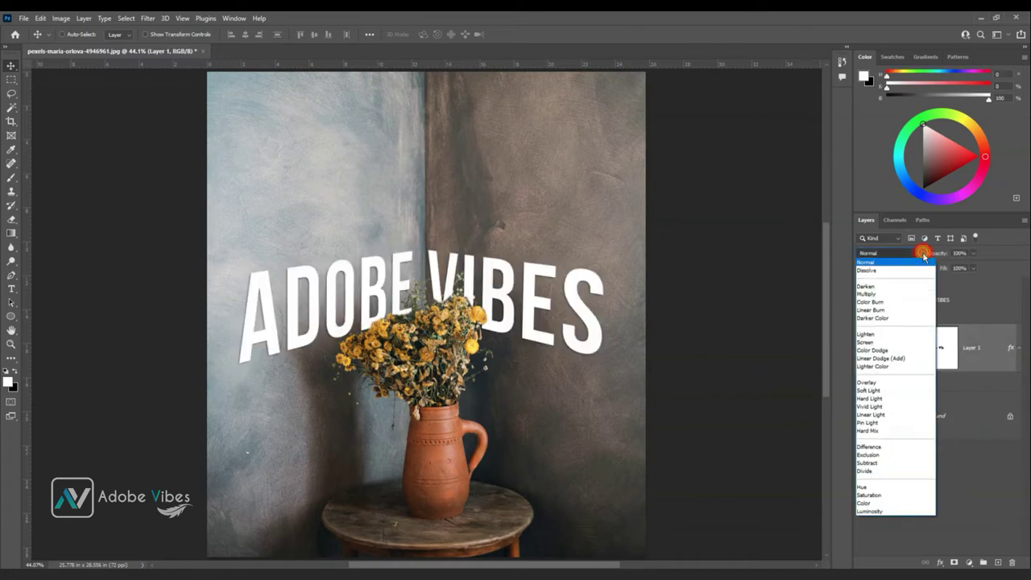
pyautogui.click(901, 382)
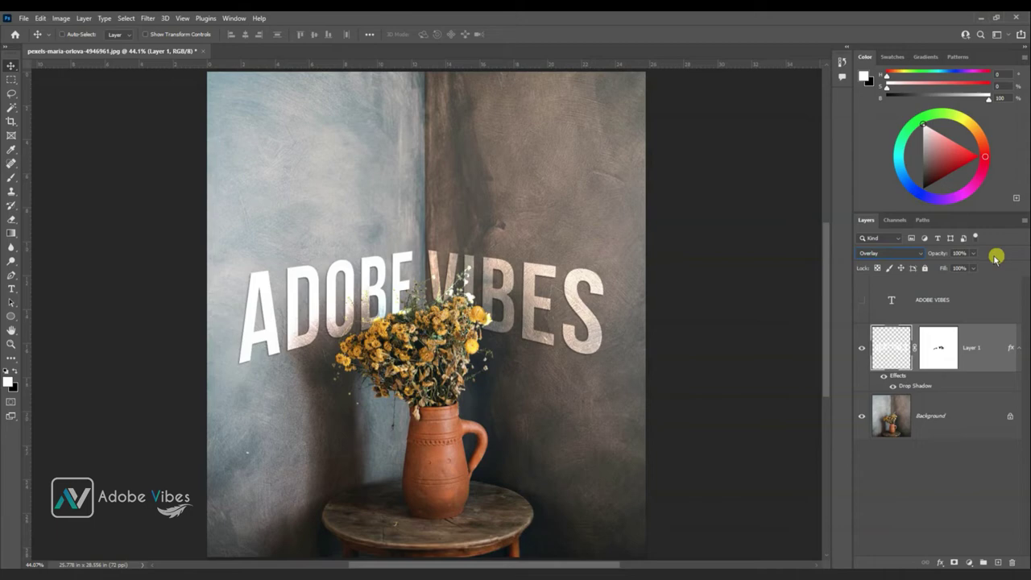
pyautogui.moveTo(973, 253); pyautogui.dragTo(973, 268)
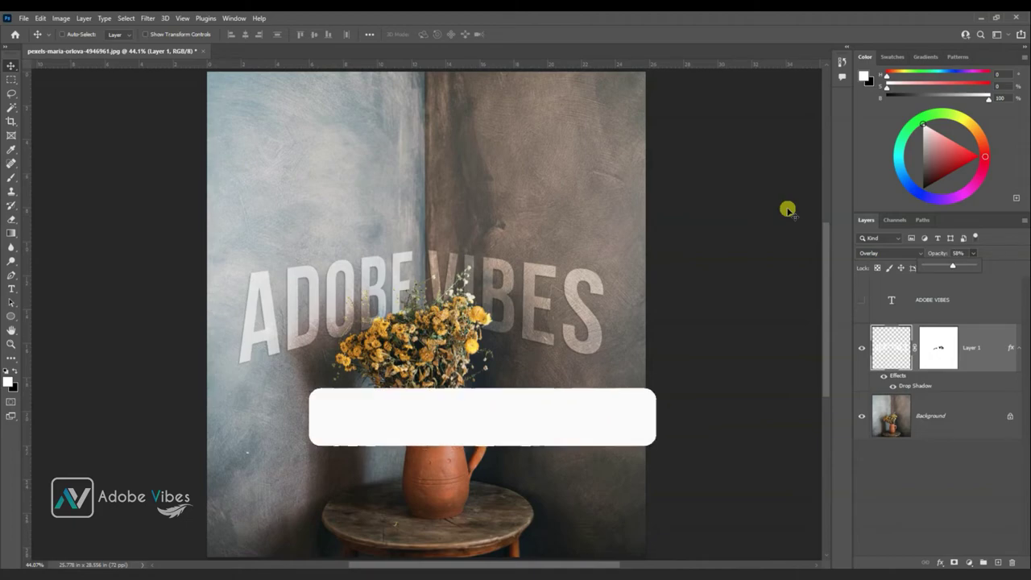
# Step: Zoom in and pan to inspect the blended lettering
pyautogui.hotkey('ctrl', '+')
pyautogui.hotkey('ctrl', '+')
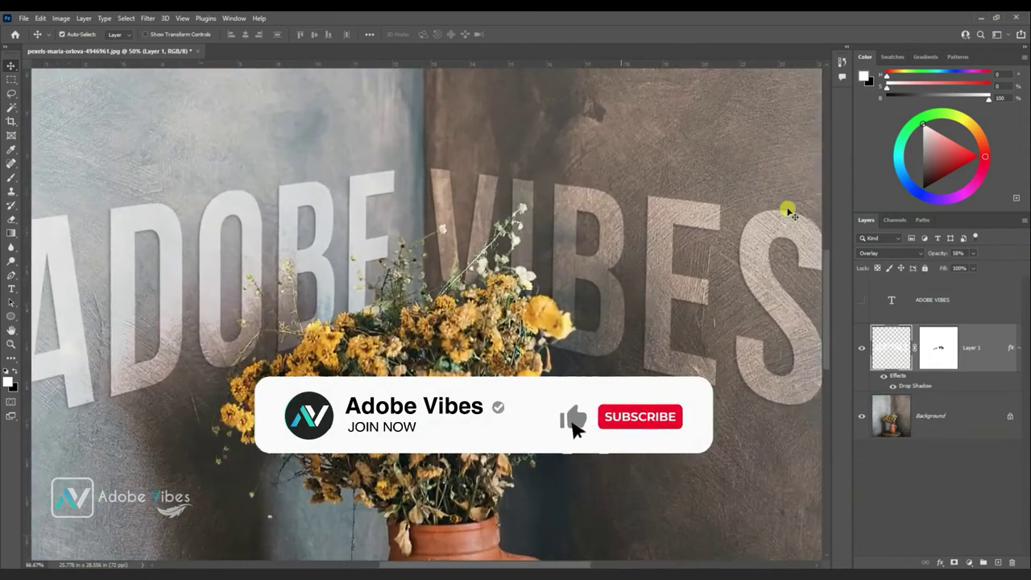
pyautogui.hotkey('ctrl', '+')
pyautogui.hotkey('ctrl', '+')
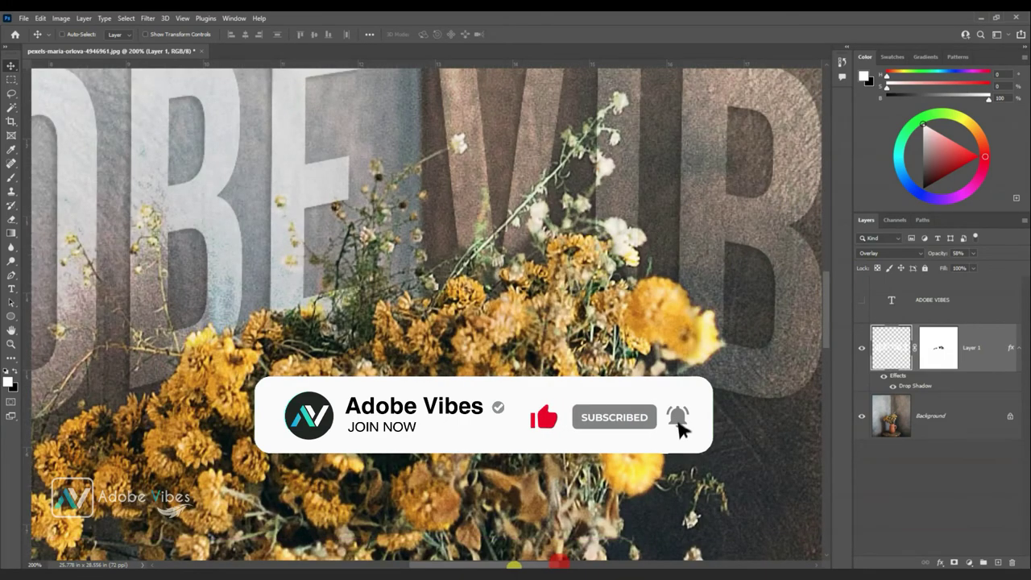
pyautogui.moveTo(538, 564)
pyautogui.mouseDown()
pyautogui.moveTo(455, 565)
pyautogui.moveTo(521, 565)
pyautogui.mouseUp()
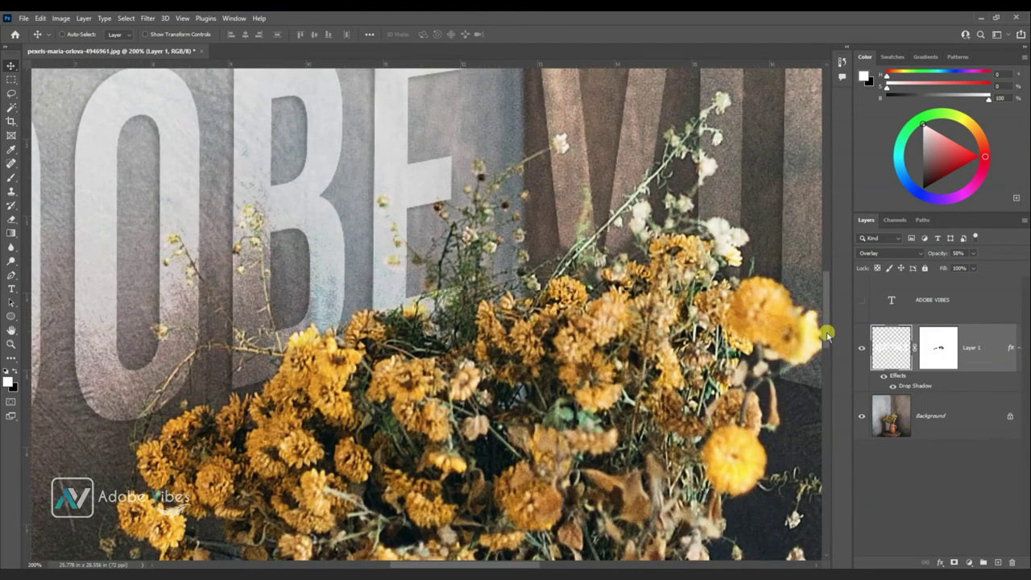
pyautogui.moveTo(824, 330); pyautogui.dragTo(825, 306)
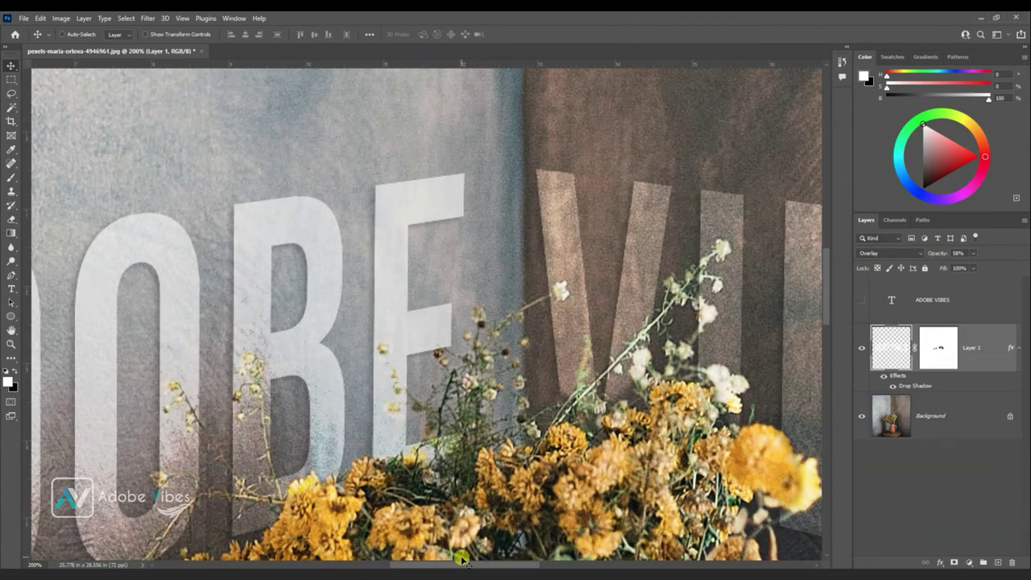
pyautogui.moveTo(464, 564); pyautogui.dragTo(561, 558)
pyautogui.scroll(-3, 626, 444)
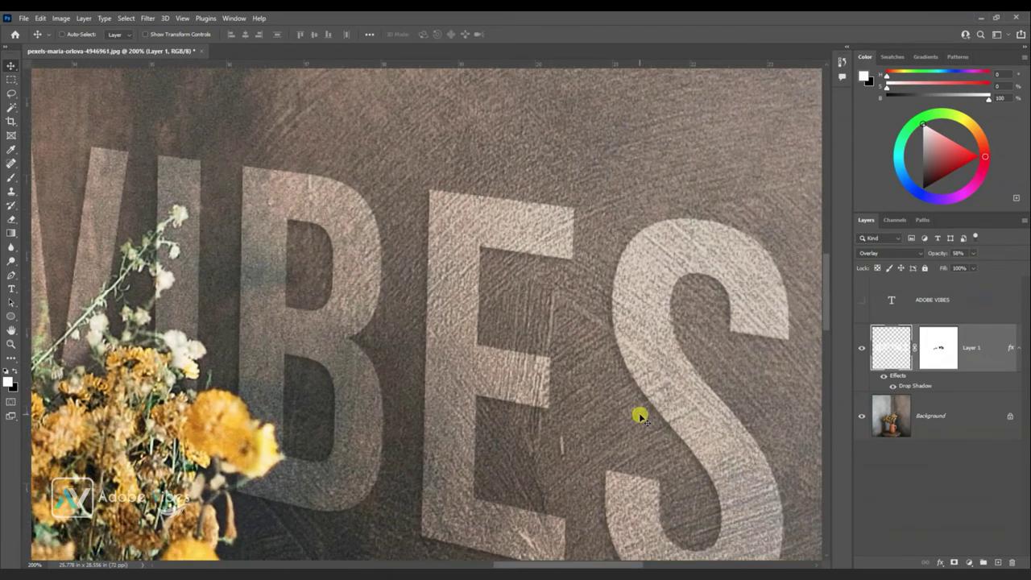
# Step: Fit the whole image on screen, hide extras, and briefly view the ADOBE VIBES text layer
pyautogui.hotkey('ctrl', '0')
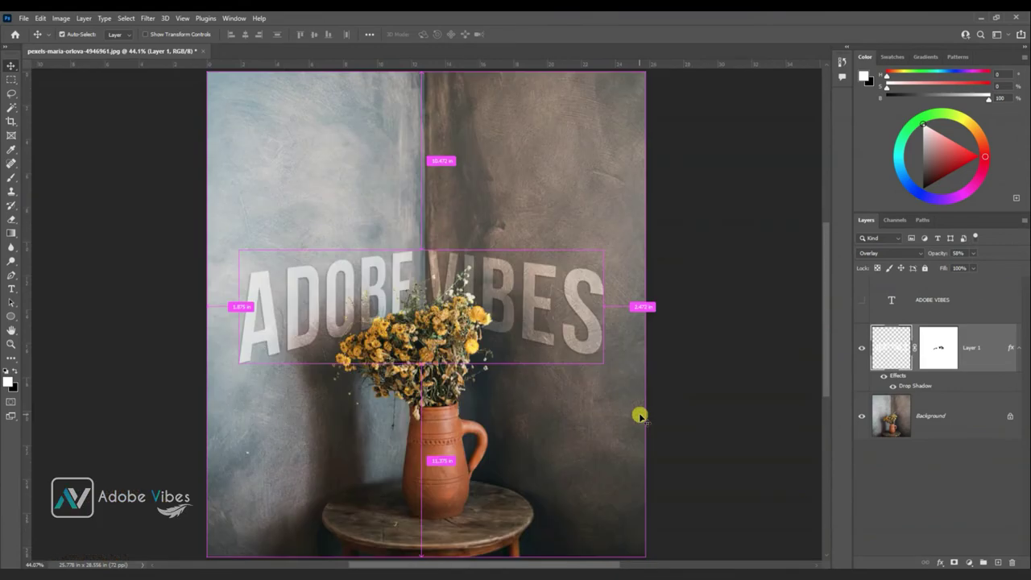
pyautogui.hotkey('ctrl', 'h')
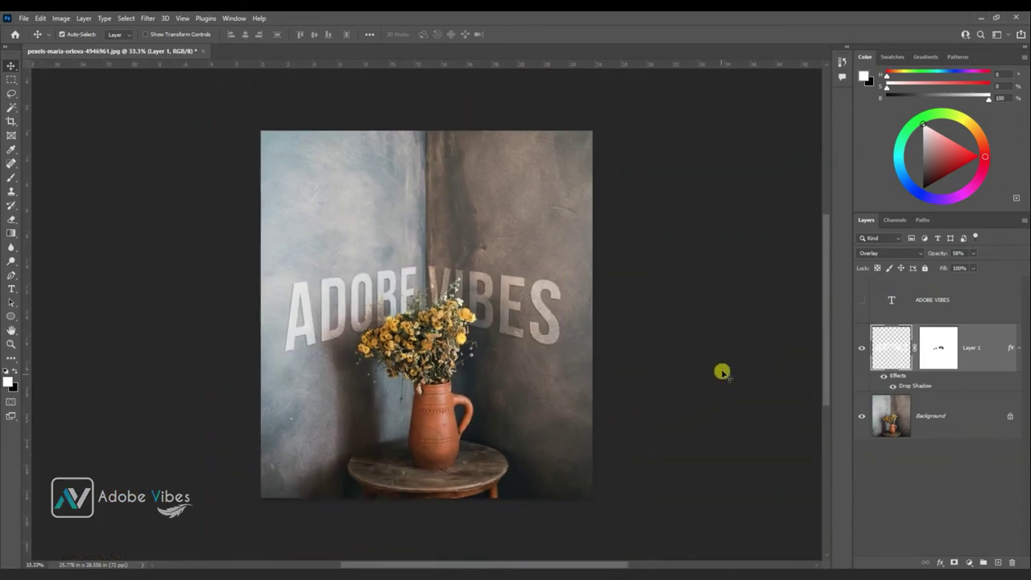
pyautogui.click(862, 299)
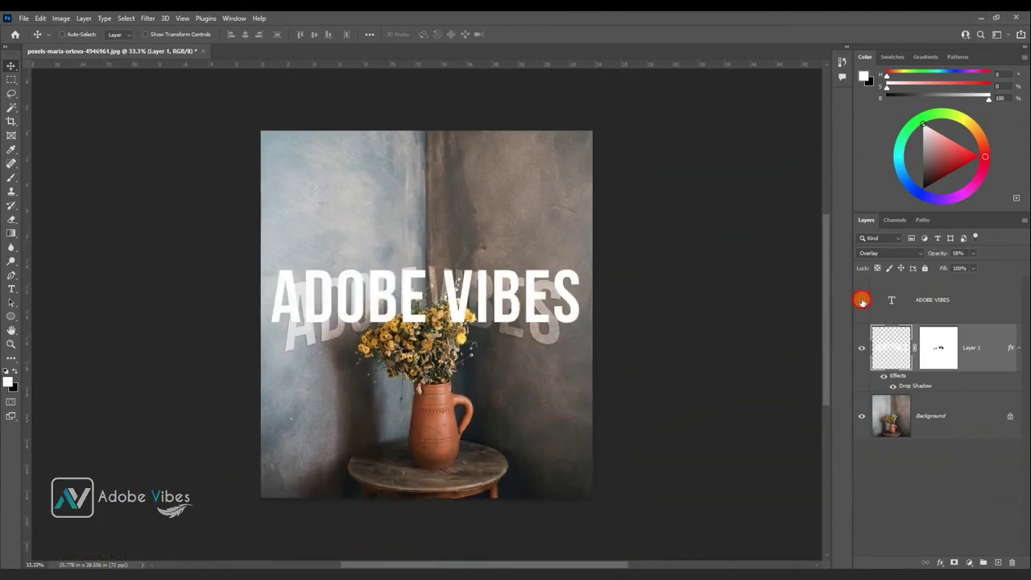
# Step: Group all layers into Group 1 and stamp a merged Layer 2 above it
pyautogui.keyDown('ctrl'); pyautogui.click(967, 301); pyautogui.keyUp('ctrl')
pyautogui.hotkey('ctrl', 'g')
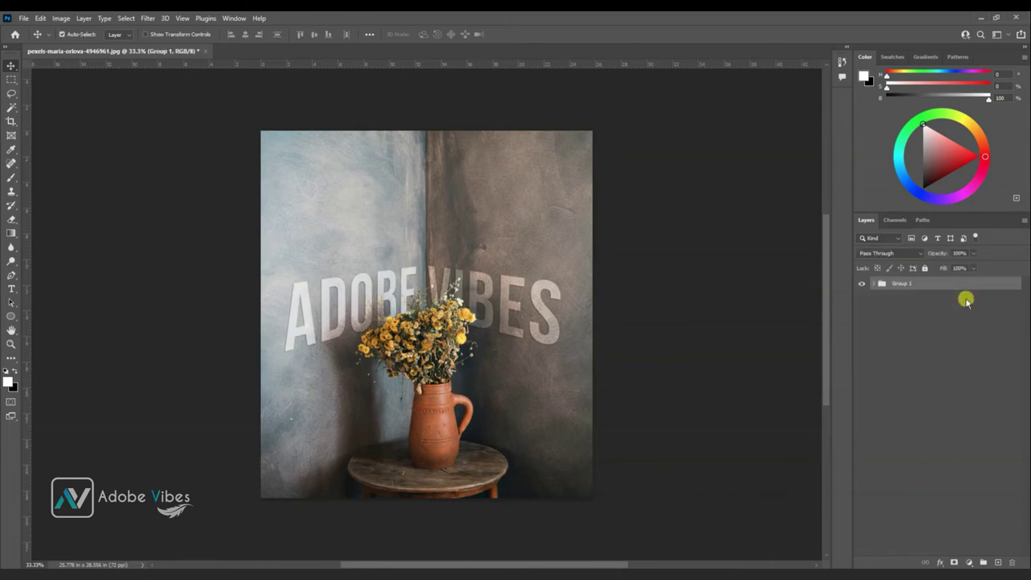
pyautogui.hotkey('ctrl', 'shift', 'alt', 'e')
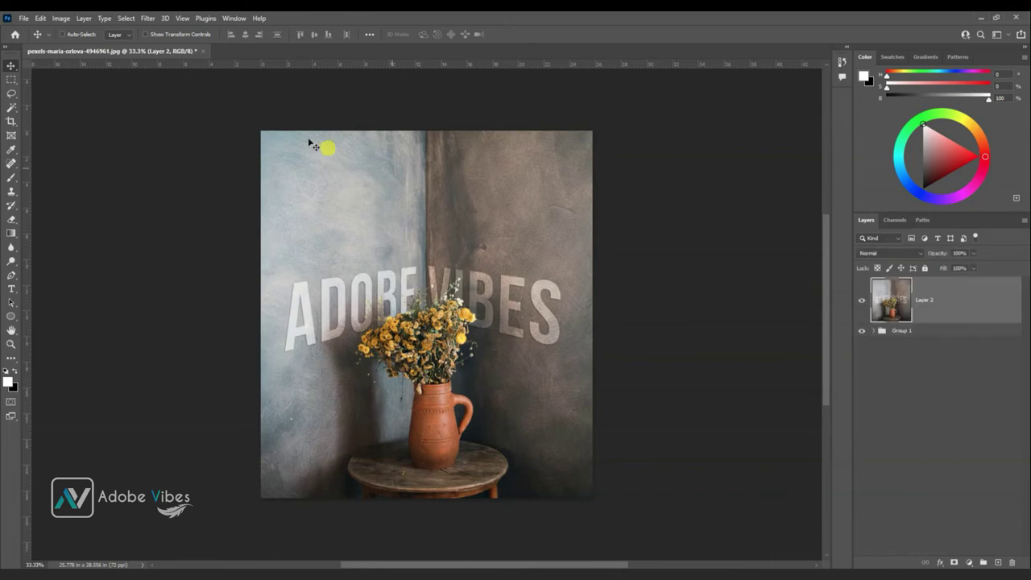
# Step: Apply the Color Efex Pro 4 Cross Processing filter with method Y06 at 33% strength
pyautogui.click(147, 18)
pyautogui.moveTo(169, 263)
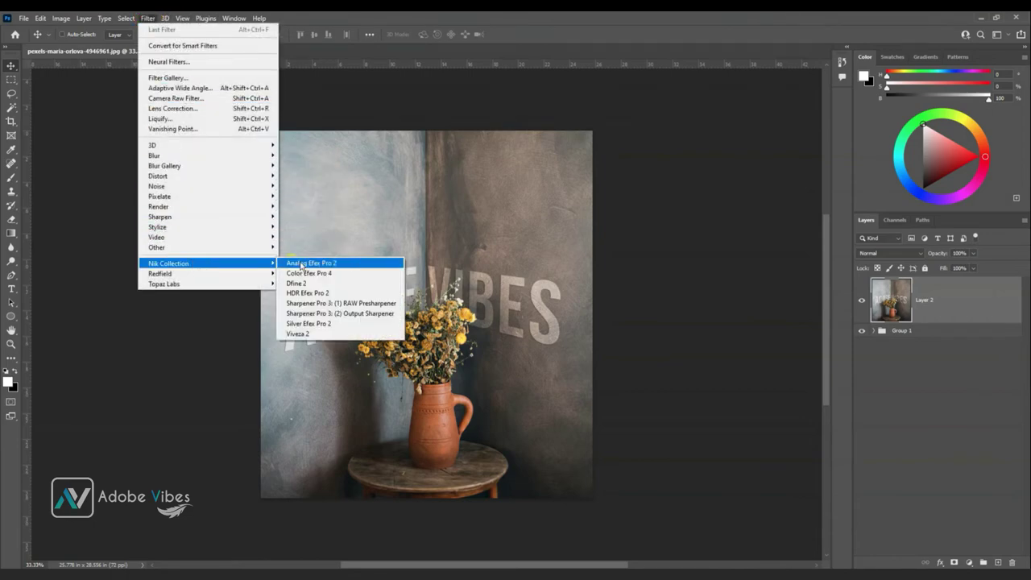
pyautogui.click(318, 273)
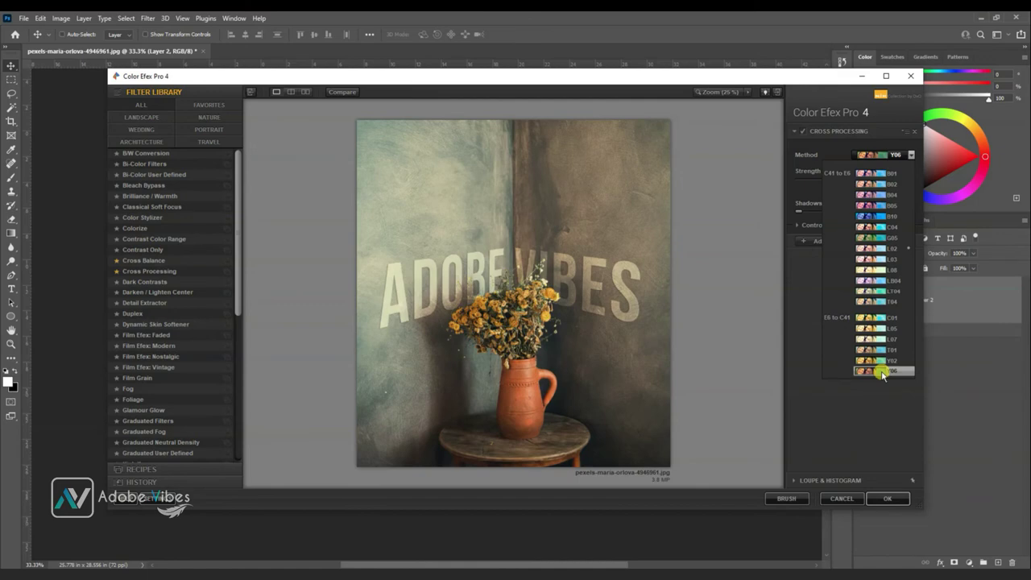
pyautogui.click(883, 372)
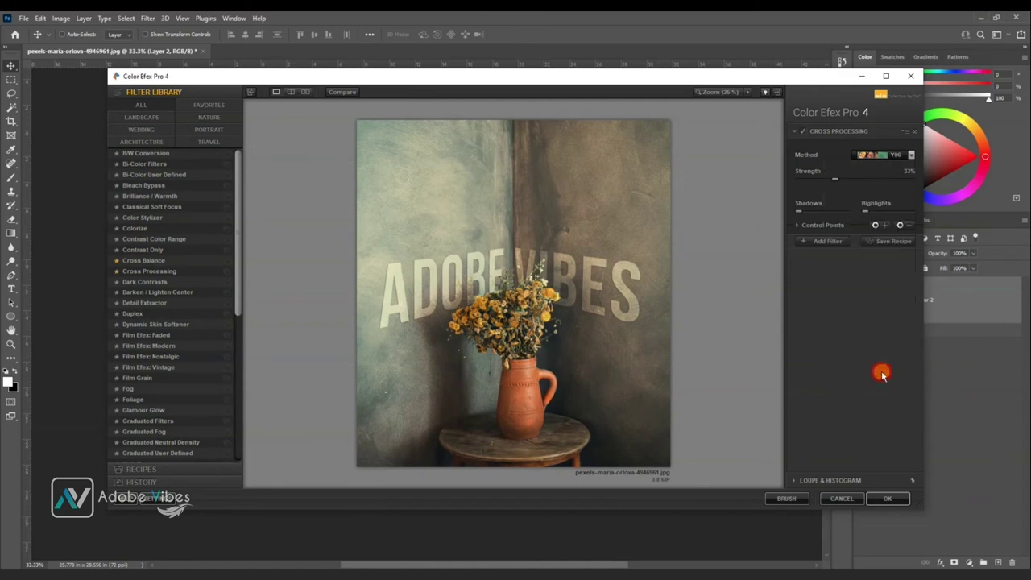
pyautogui.click(878, 498)
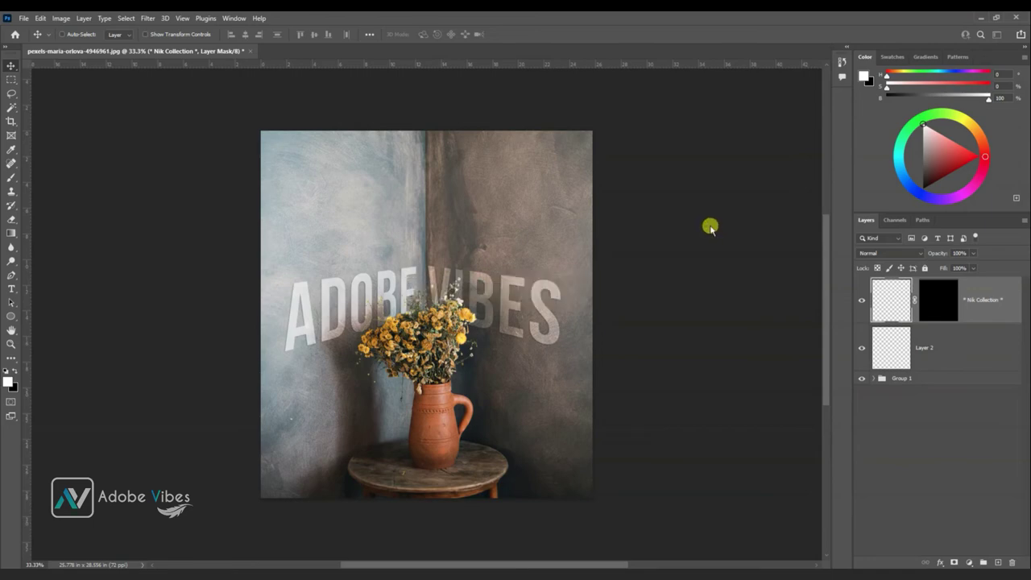
# Step: Select the Cross Processing (CEP 4) layer above Layer 2 and zoom in and out to review it
pyautogui.click(918, 342)
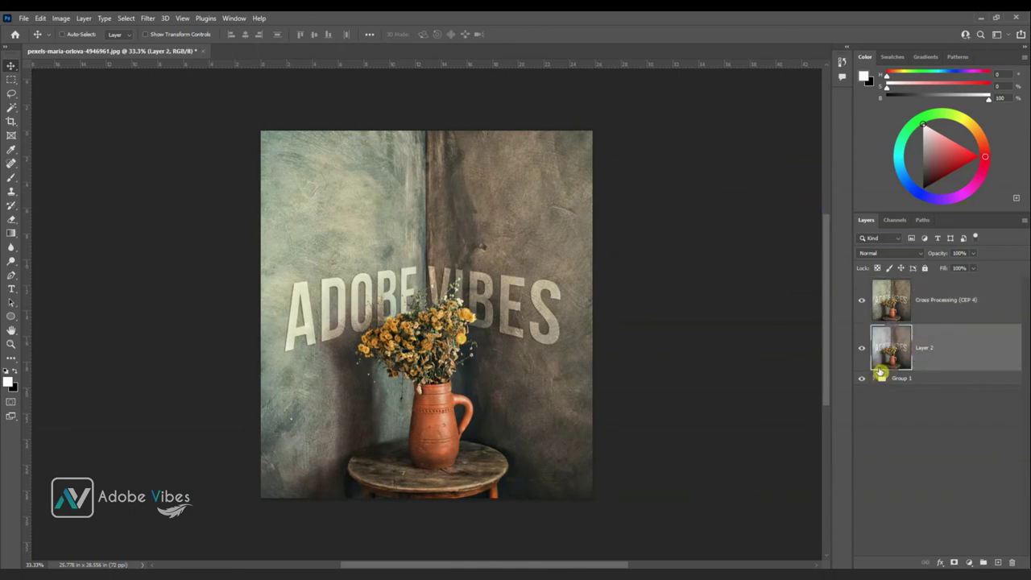
pyautogui.click(916, 299)
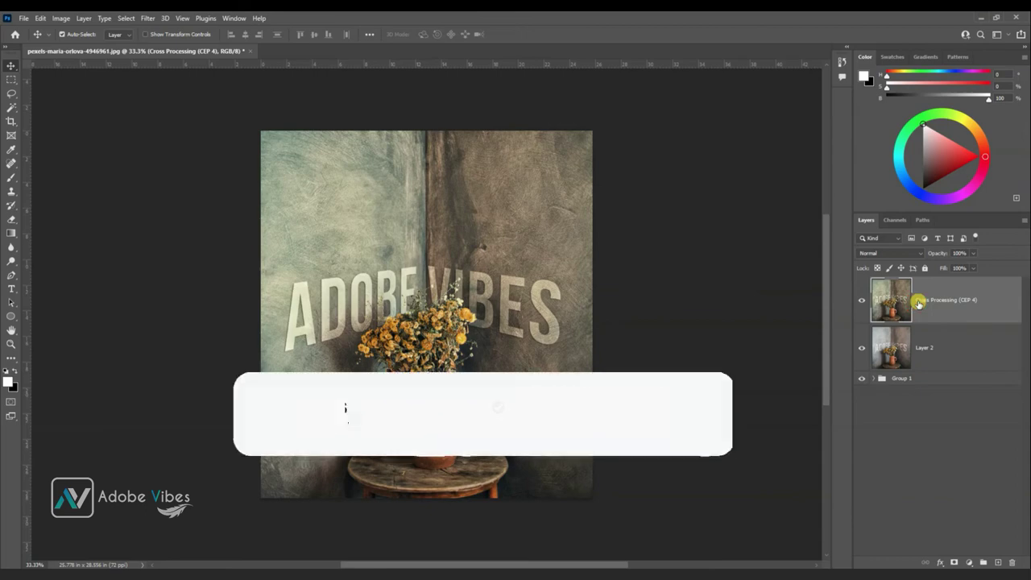
pyautogui.hotkey('ctrl', '+')
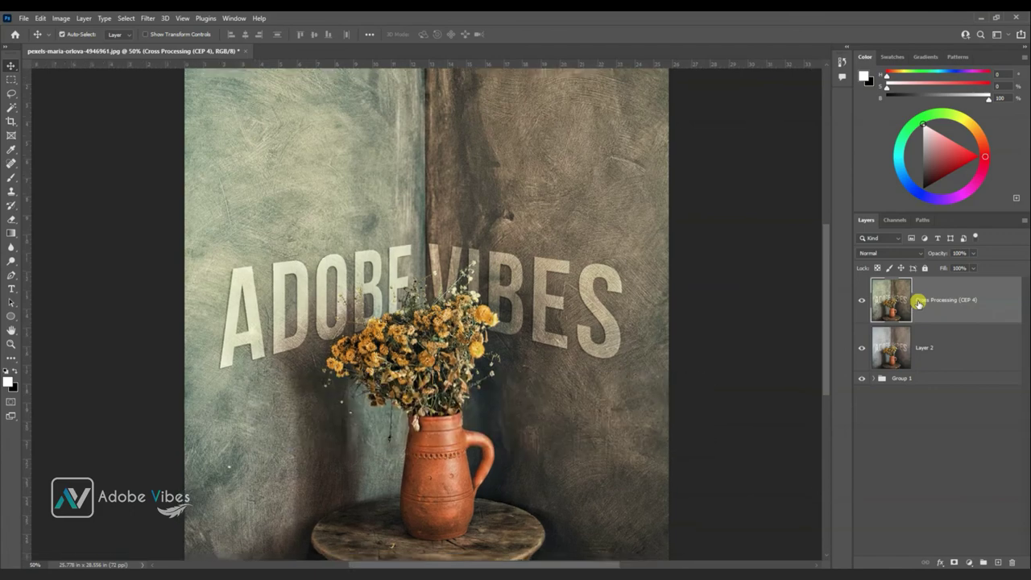
pyautogui.hotkey('ctrl', '-')
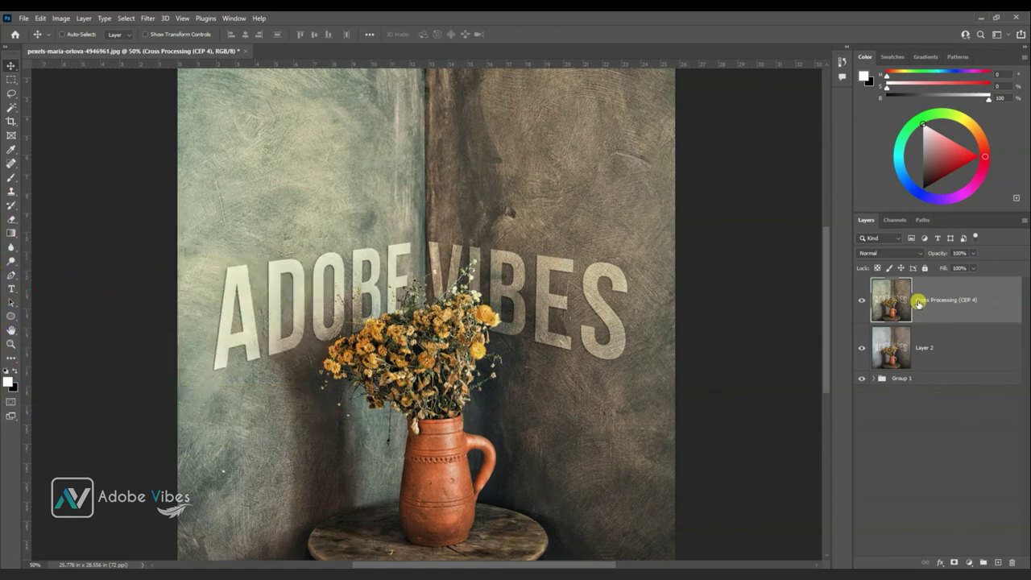
pyautogui.hotkey('ctrl', '-')
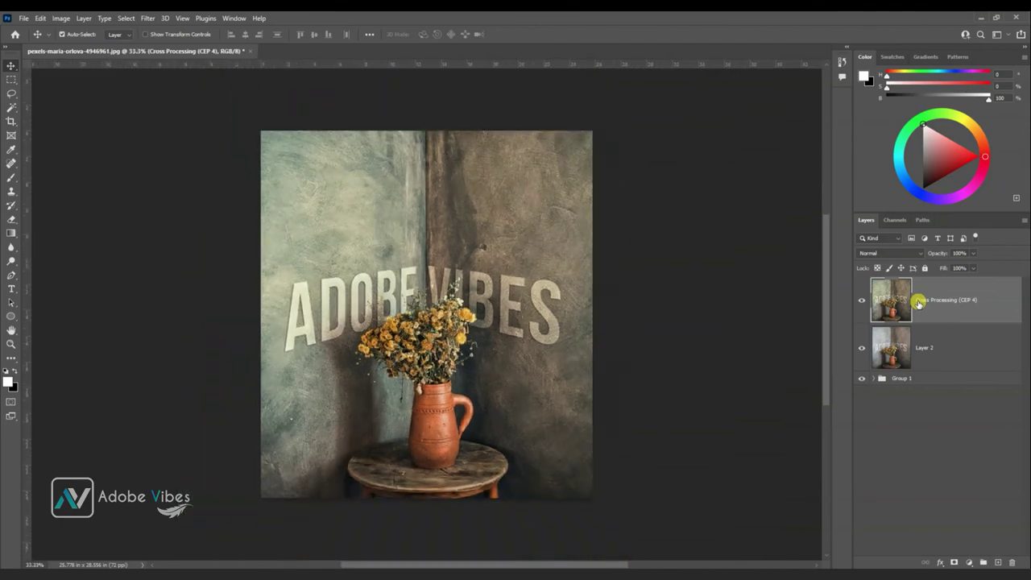
pyautogui.hotkey('ctrl', '+')
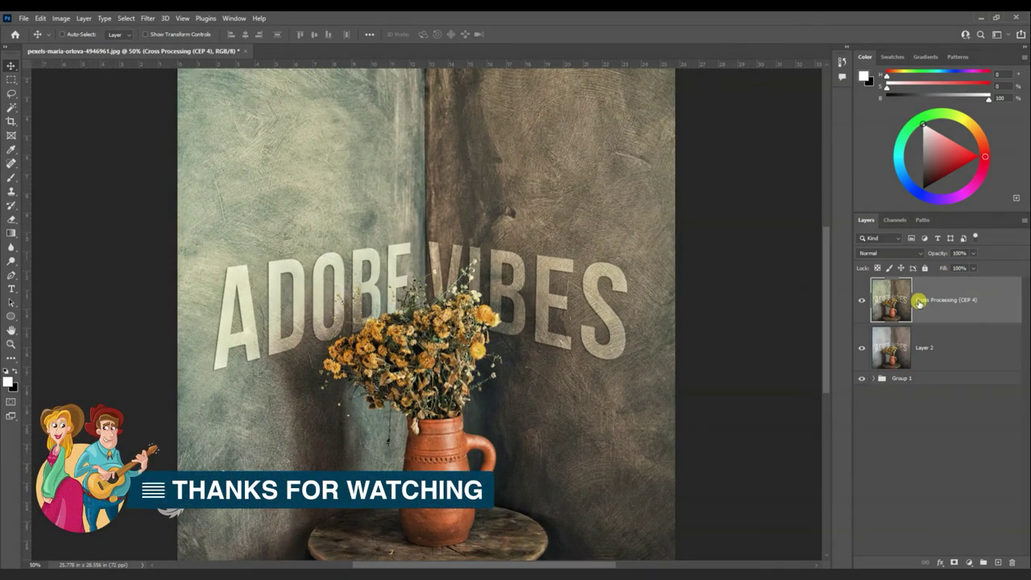